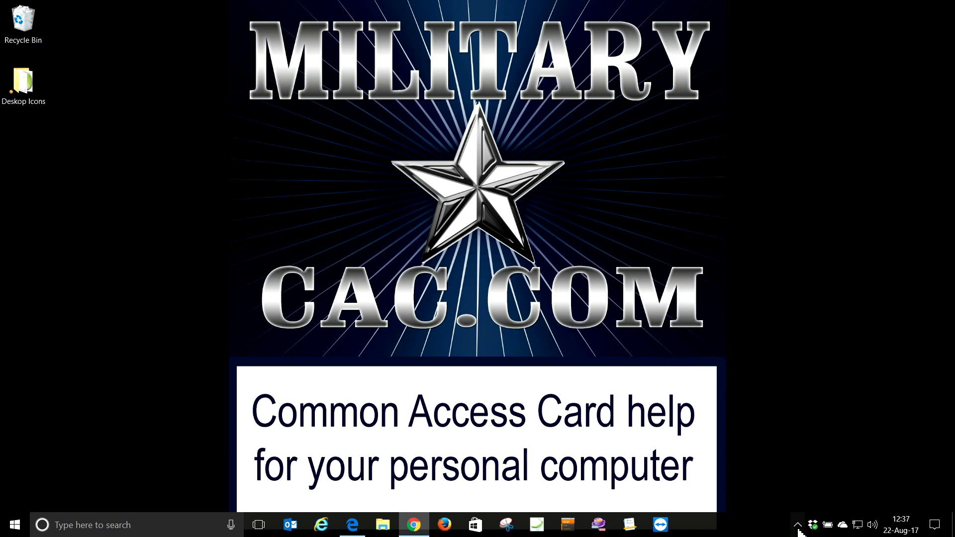
# Open ActivClient from its icon among the hidden taskbar tray icons
pyautogui.click(798, 525)
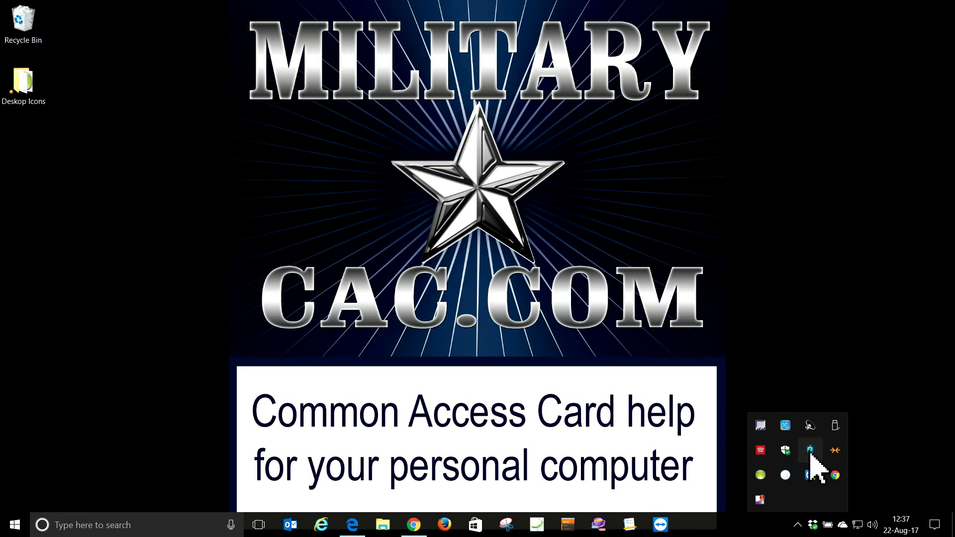
pyautogui.rightClick(811, 453)
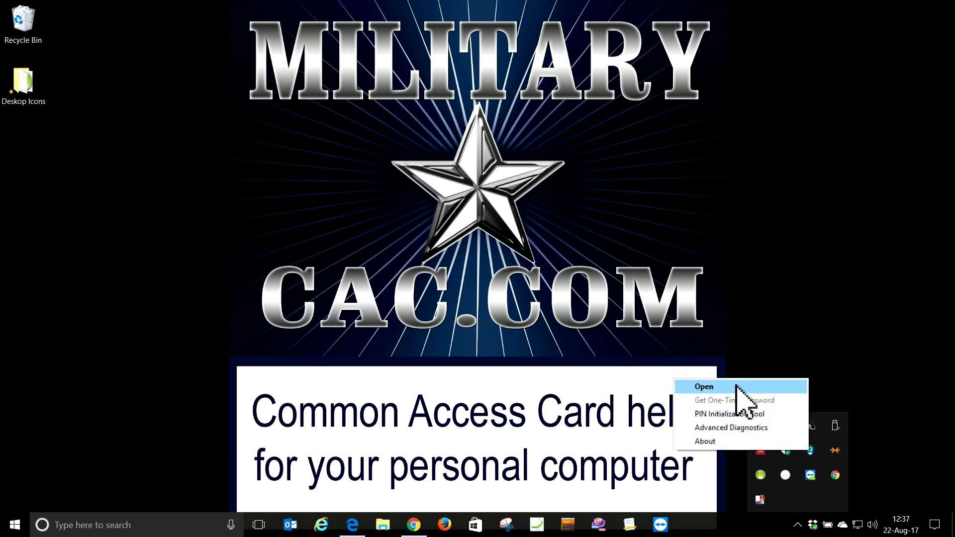
pyautogui.click(741, 388)
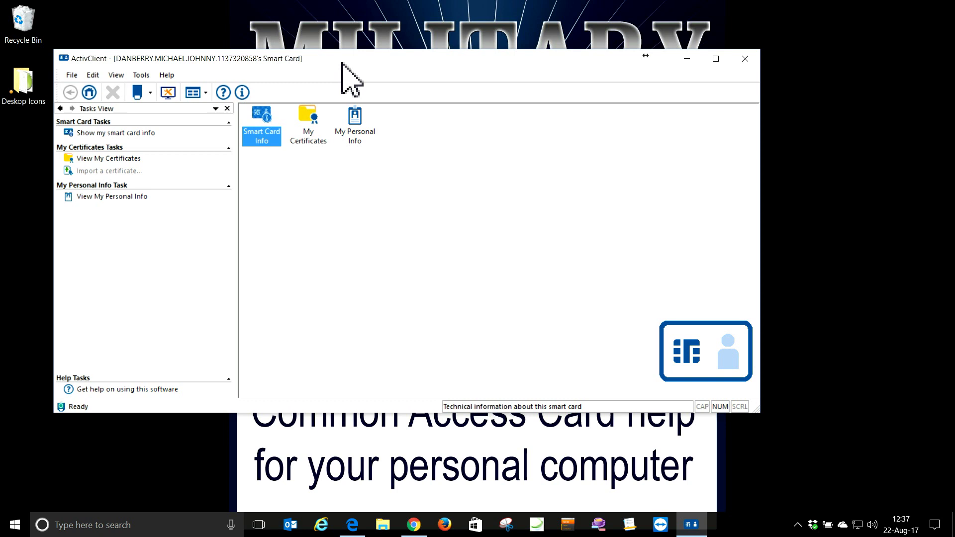
# View the card's ID, Signature and Encryption certificates under My Certificates, then close ActivClient
pyautogui.click(310, 120)
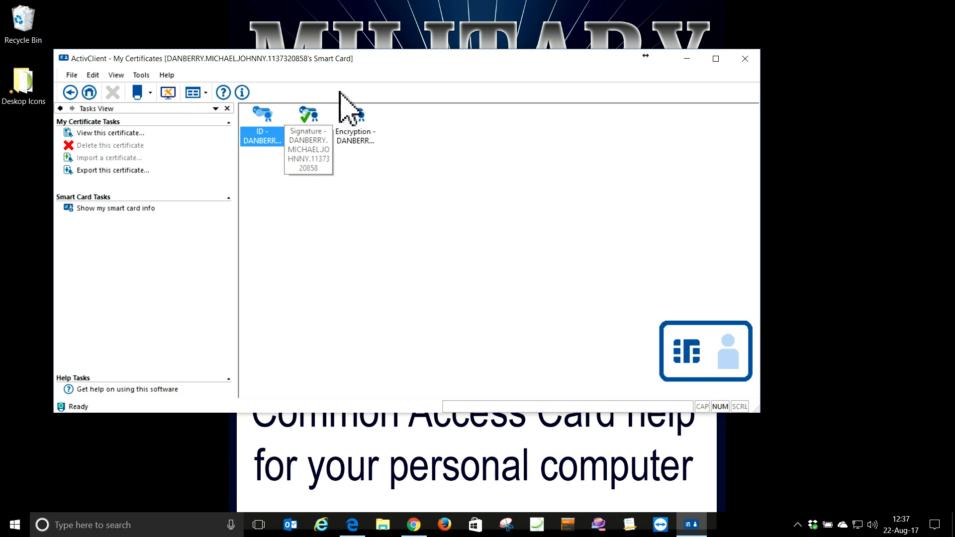
pyautogui.moveTo(336, 64); pyautogui.dragTo(414, 97)
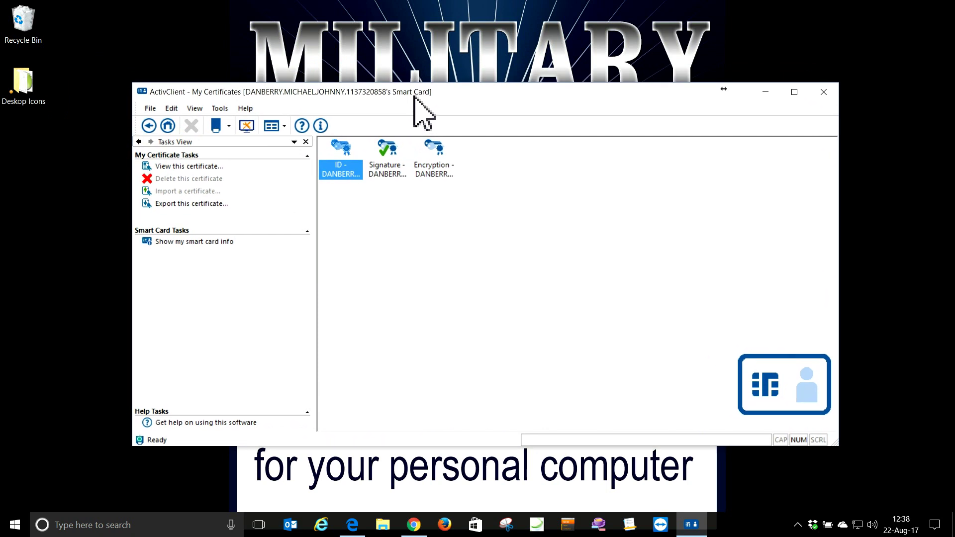
pyautogui.click(824, 93)
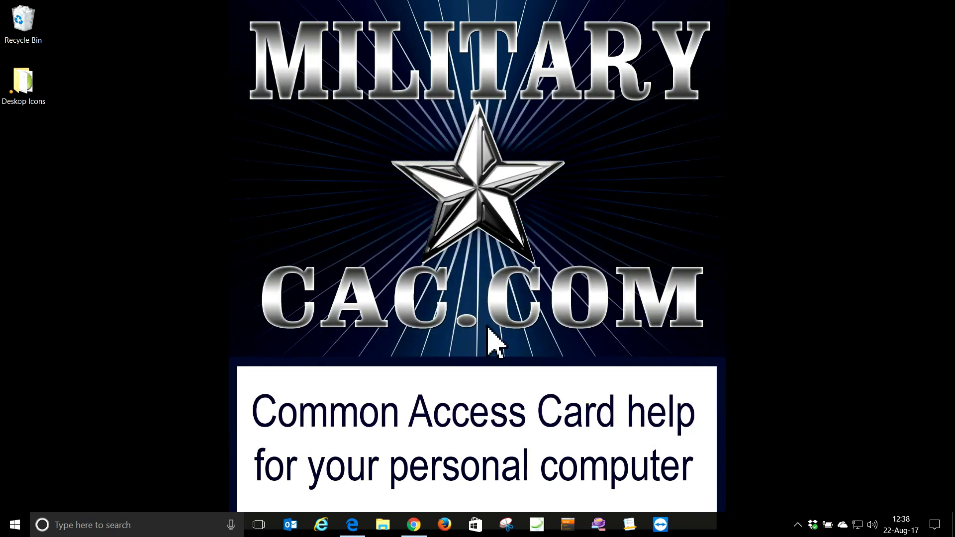
# Launch Internet Explorer, go to the MilitaryCAC favorite and load its PIV.htm page
pyautogui.click(322, 528)
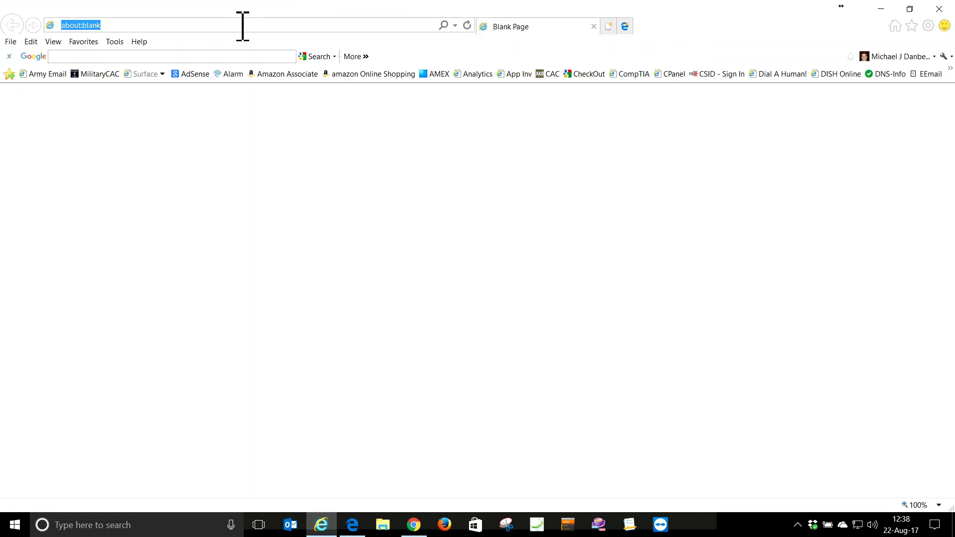
pyautogui.click(102, 74)
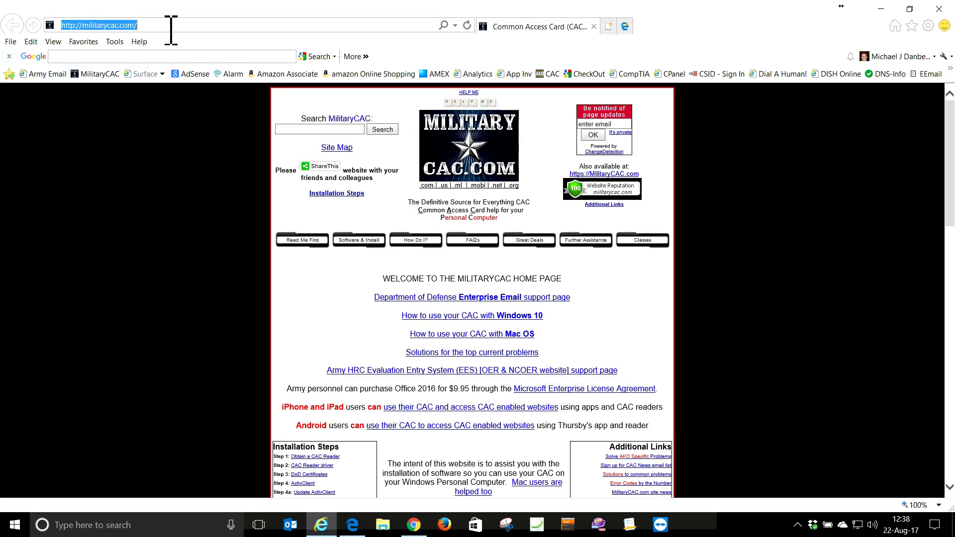
pyautogui.click(171, 25)
pyautogui.write('PIV.htm')
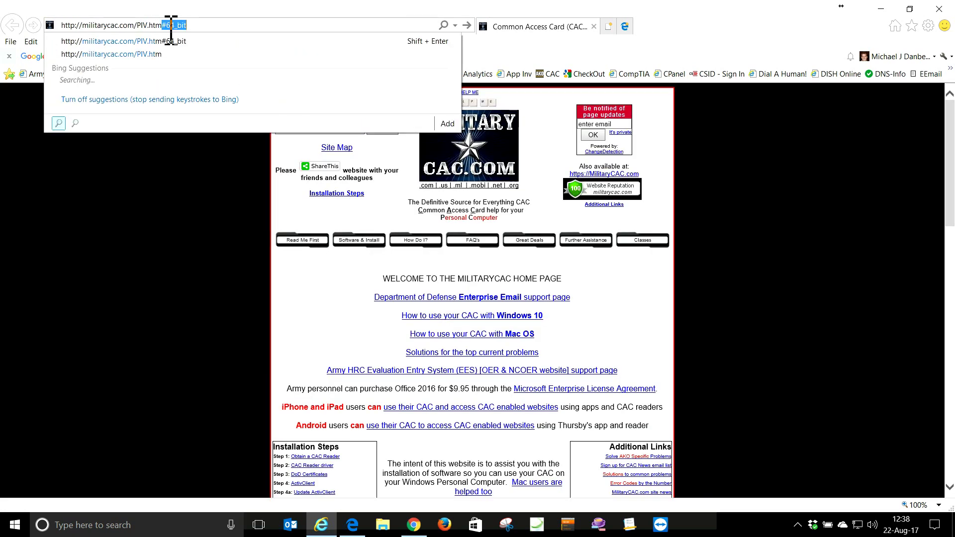
pyautogui.press('Delete')
pyautogui.press('Return')
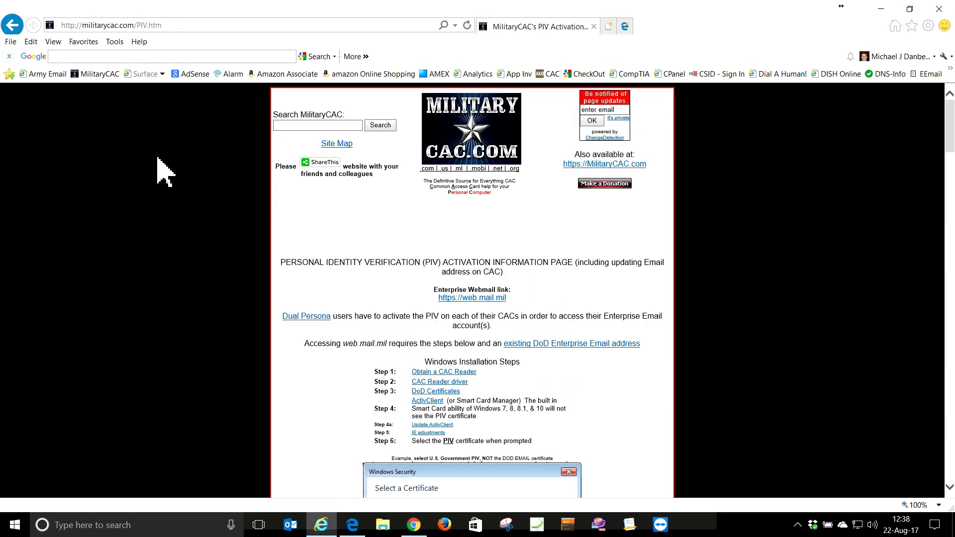
# Jump to the page's #64_bit Windows instructions section
pyautogui.scroll(-5, 727, 364)
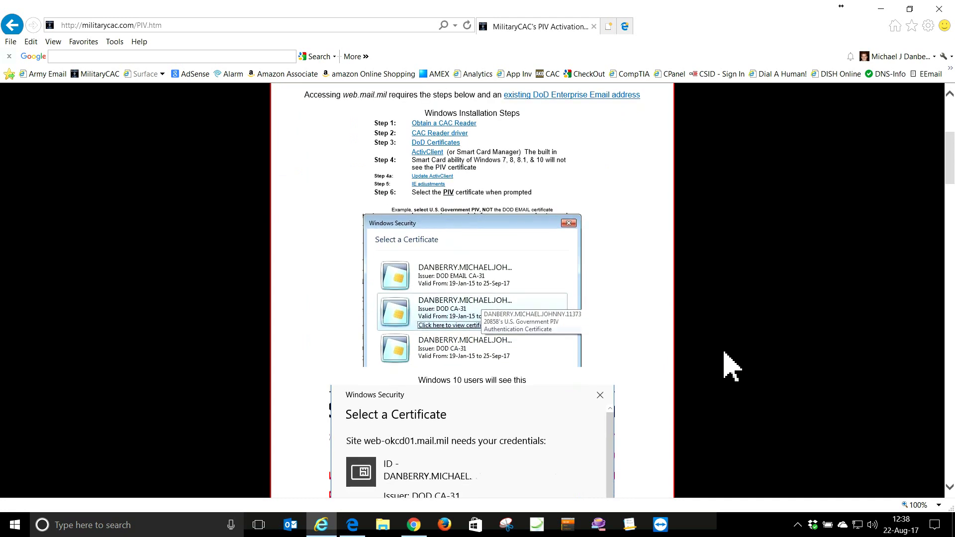
pyautogui.scroll(-5, 727, 364)
pyautogui.click(307, 28)
pyautogui.click(308, 29)
pyautogui.write('#64_bit')
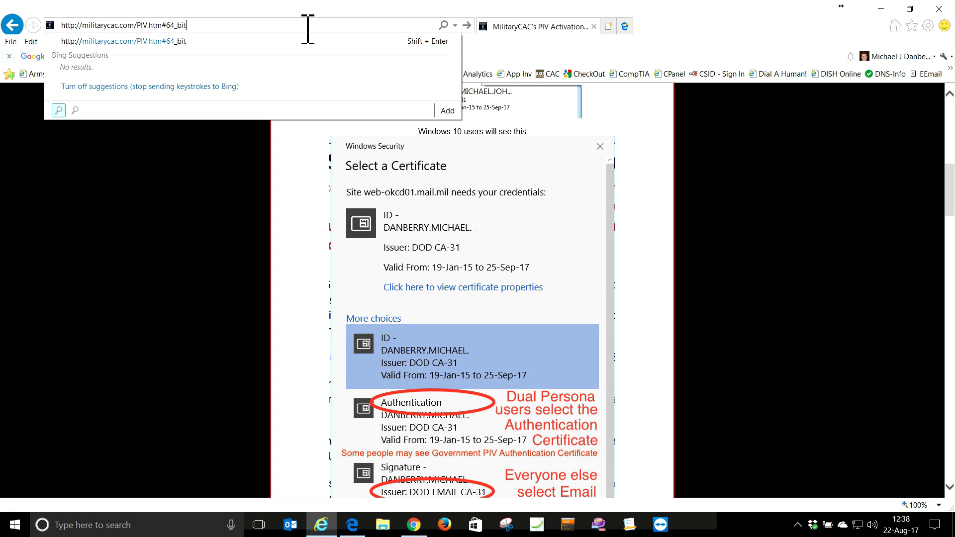
pyautogui.press('Return')
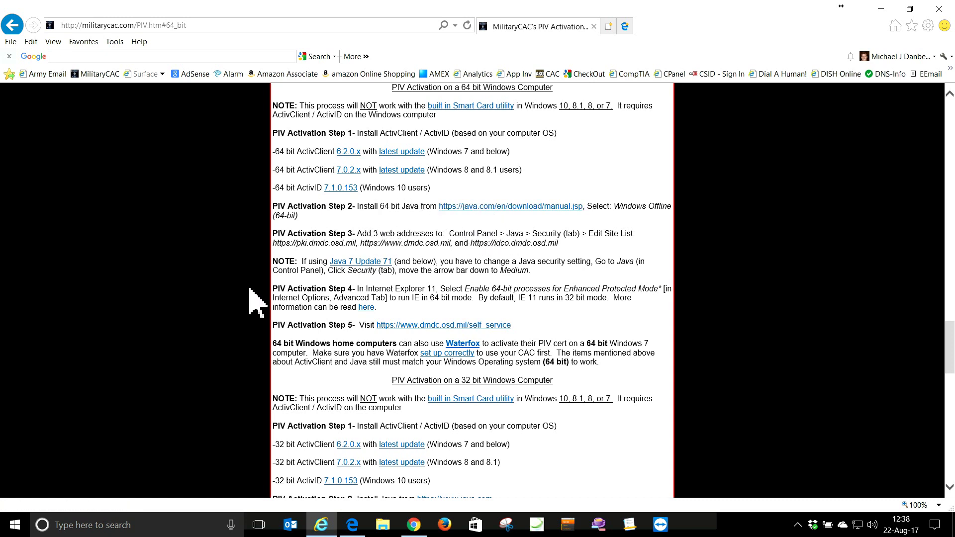
pyautogui.rightClick(21, 529)
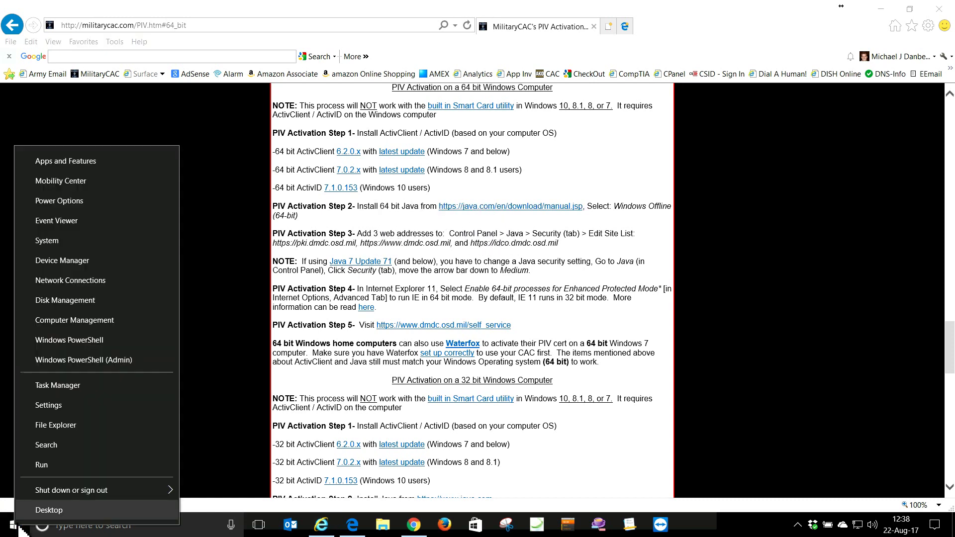
pyautogui.click(65, 164)
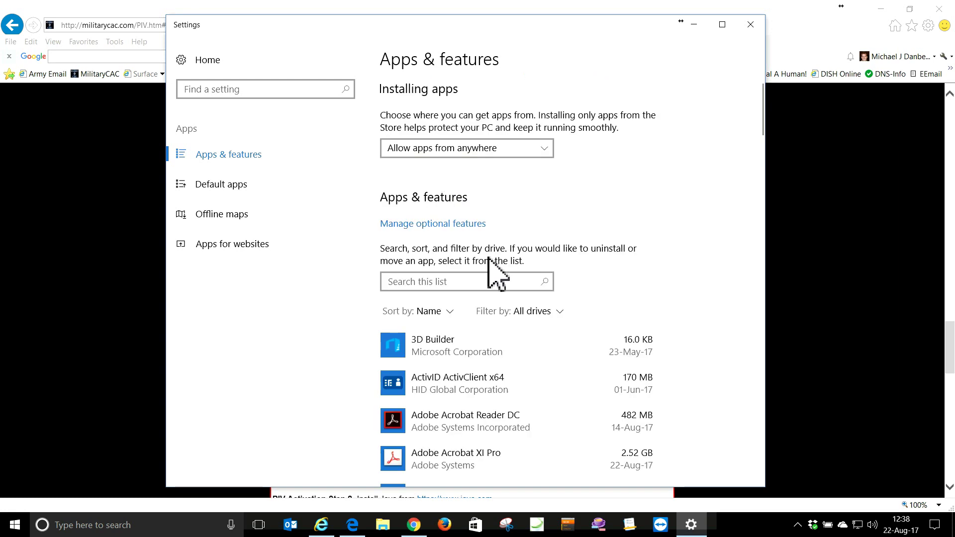
pyautogui.scroll(-10, 517, 385)
pyautogui.scroll(-10, 513, 370)
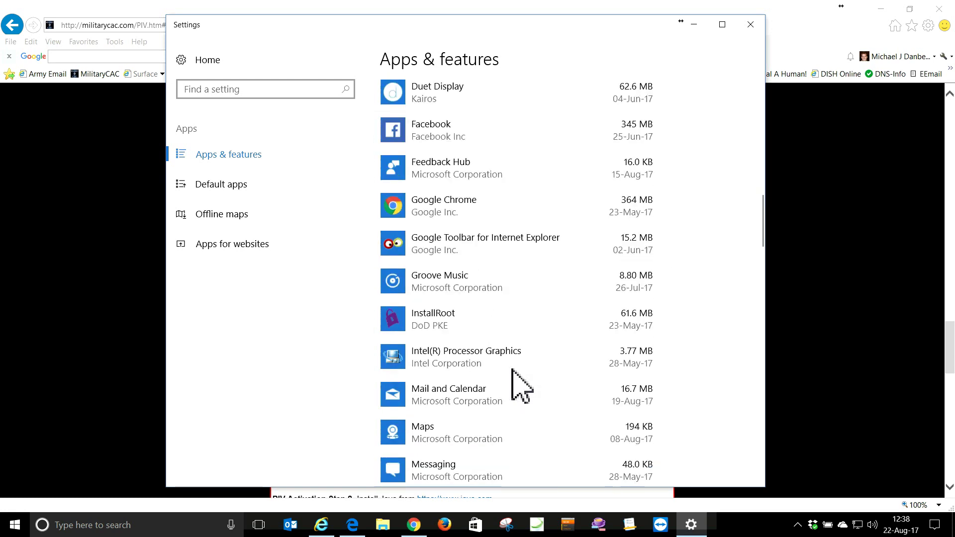
pyautogui.scroll(4, 513, 370)
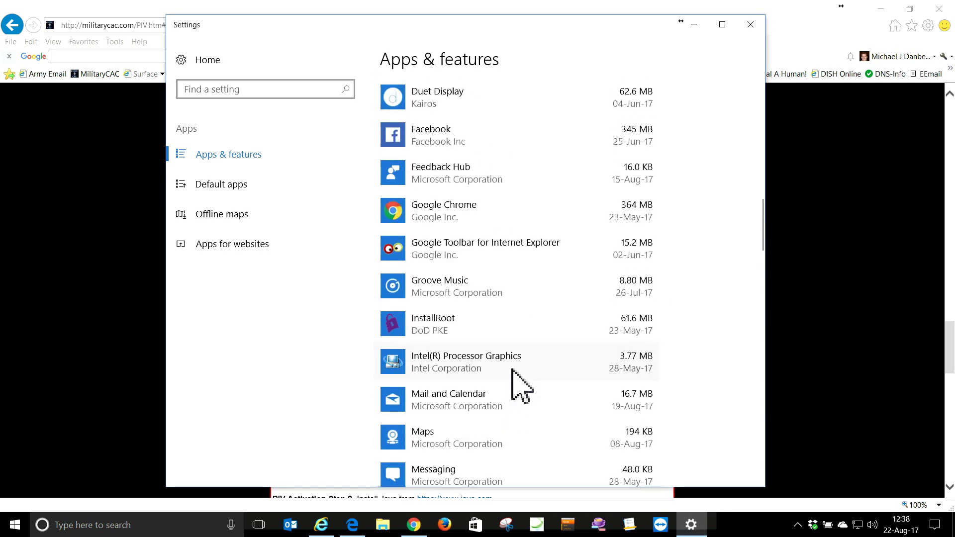
pyautogui.scroll(-15, 513, 380)
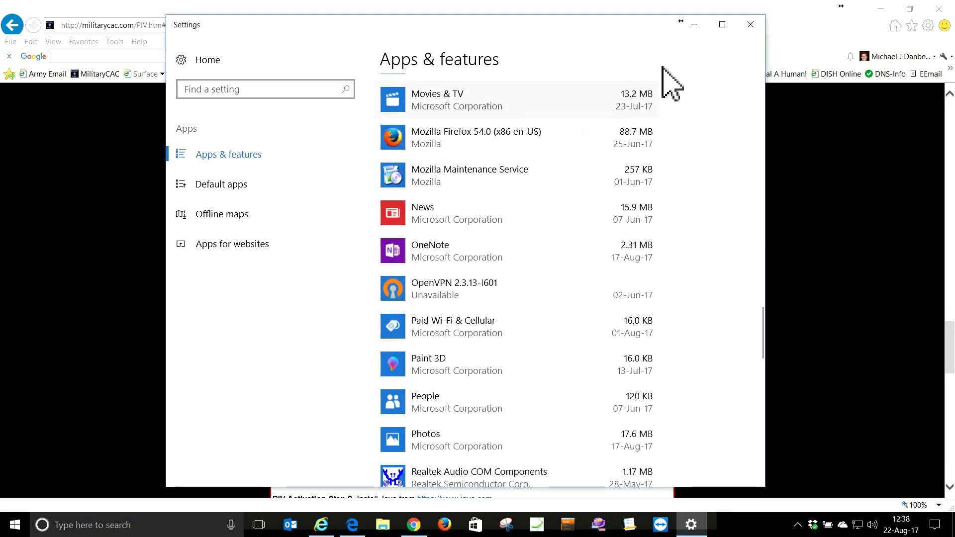
pyautogui.moveTo(760, 331); pyautogui.dragTo(763, 61)
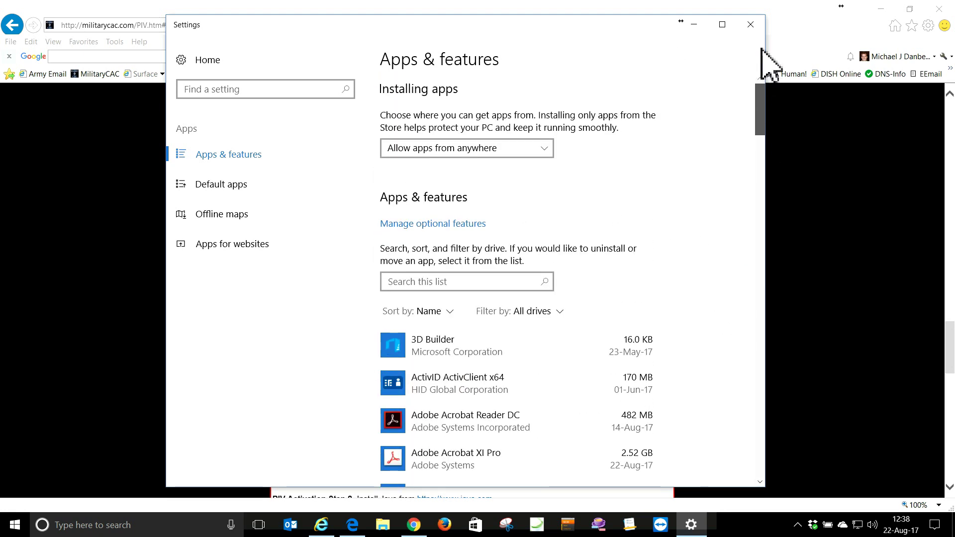
pyautogui.click(750, 24)
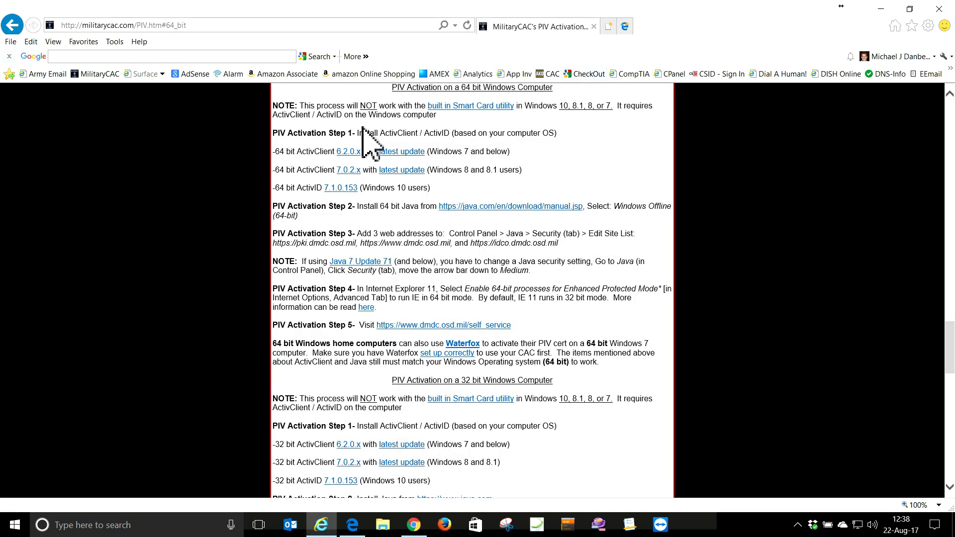
pyautogui.click(90, 525)
pyautogui.write('java')
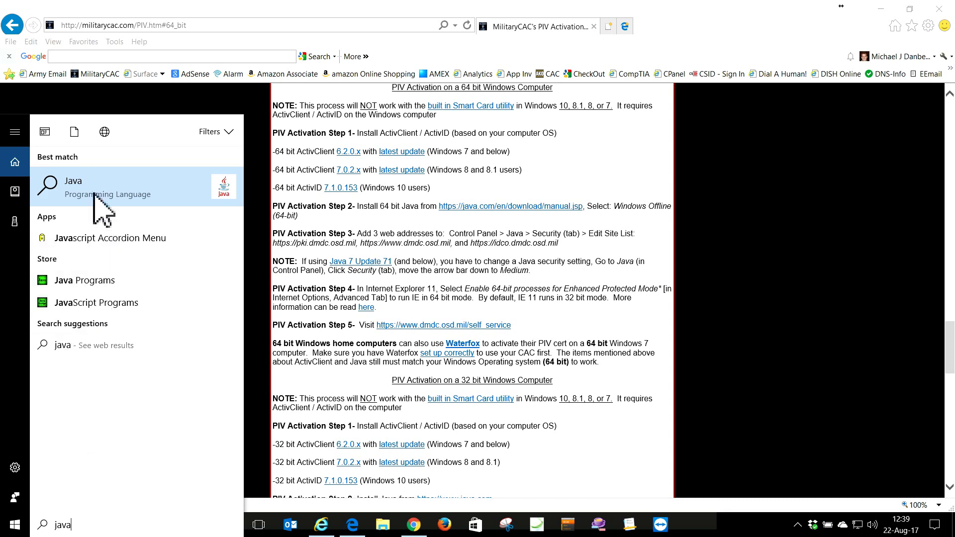
pyautogui.click(97, 202)
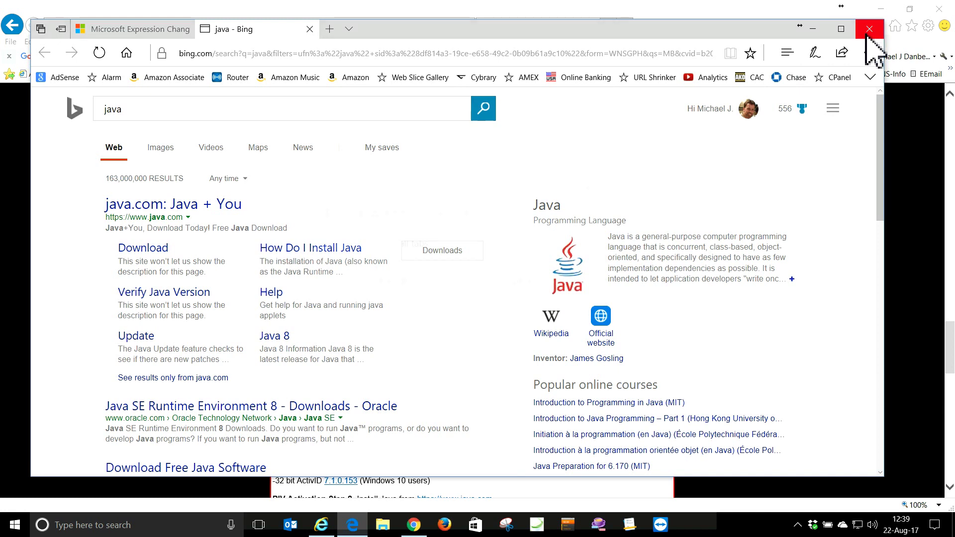
pyautogui.click(868, 34)
pyautogui.click(428, 284)
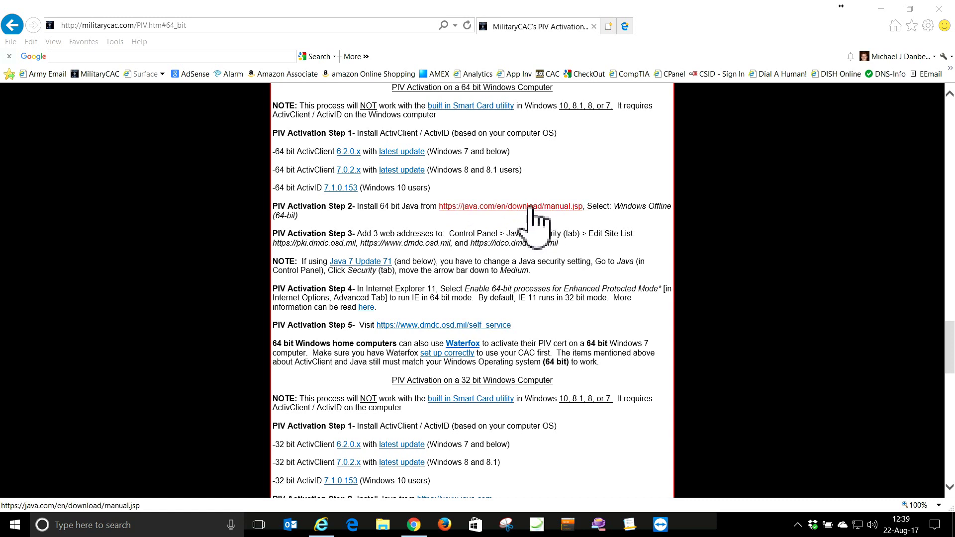
# Download and run the Windows Offline (64-bit) Java installer, jre-8u144-windows-x64.exe, from java.com
pyautogui.click(519, 210)
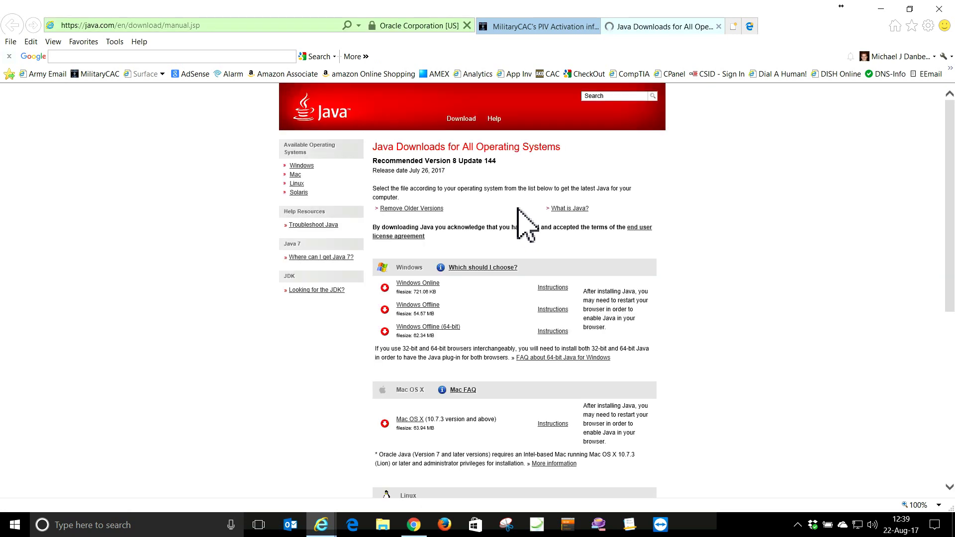
pyautogui.click(429, 327)
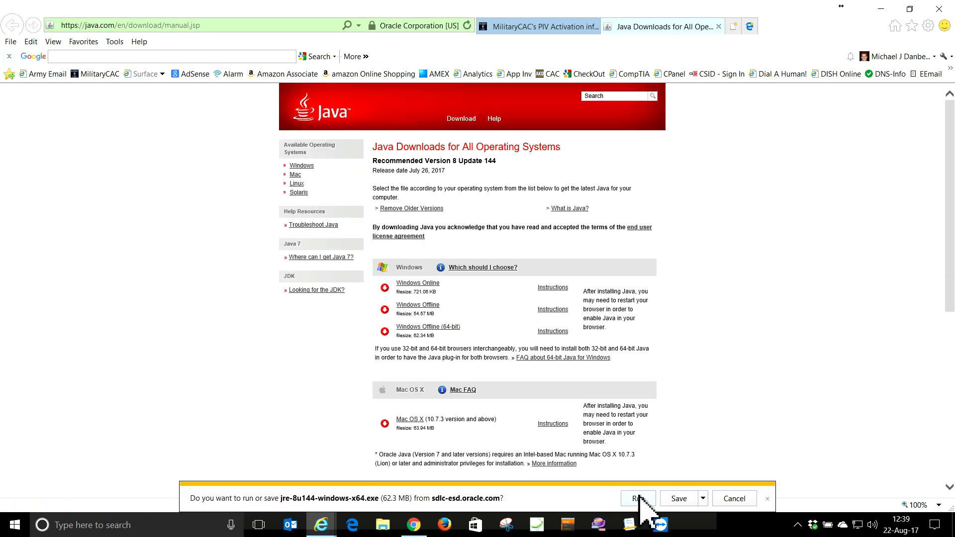
pyautogui.click(639, 499)
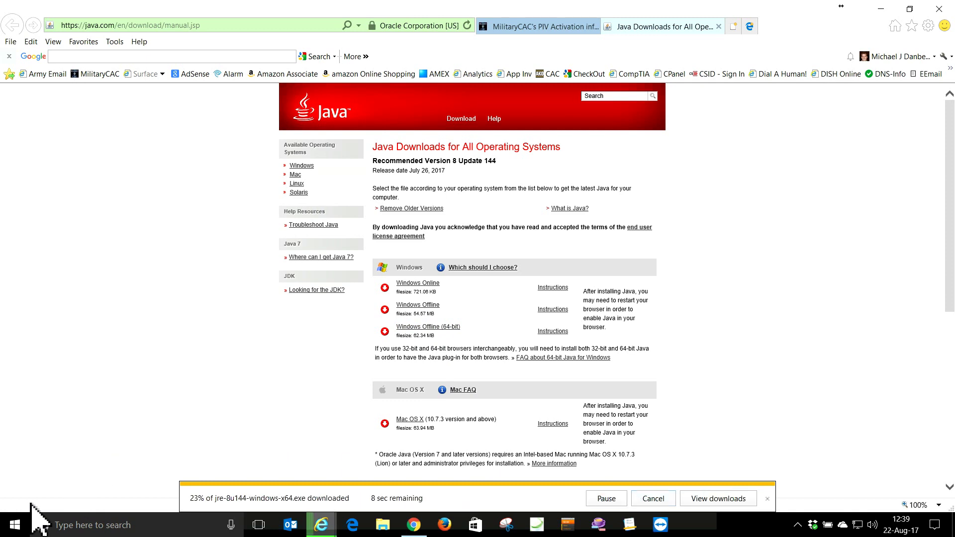
pyautogui.rightClick(15, 528)
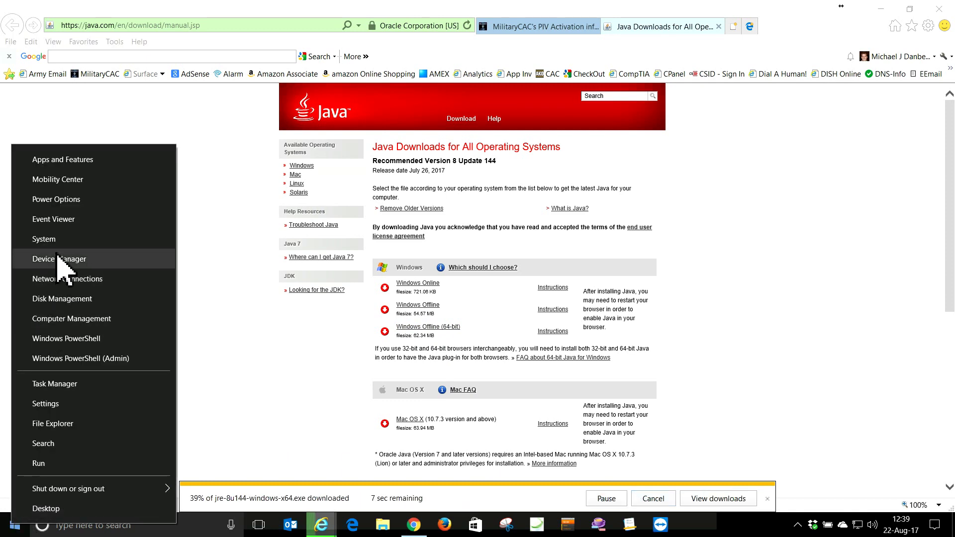
pyautogui.click(44, 239)
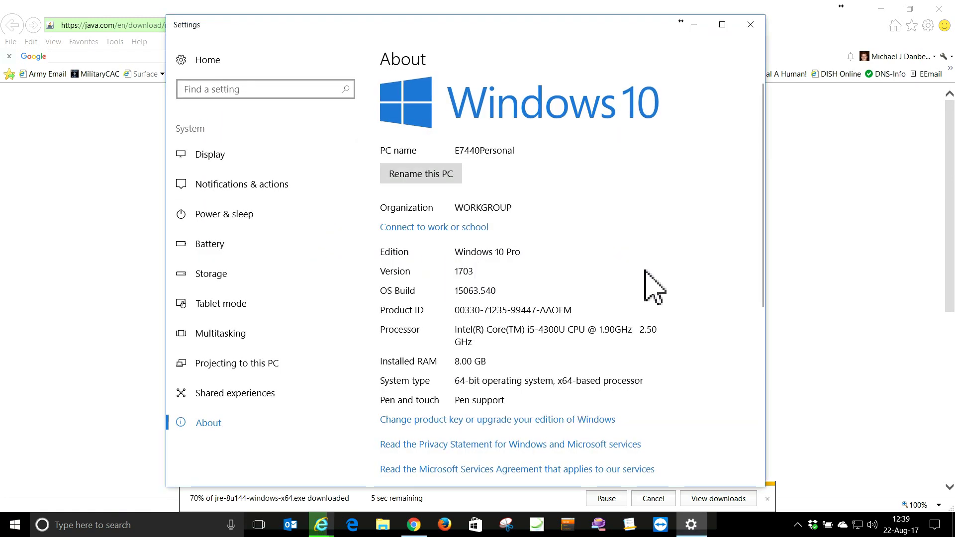
pyautogui.click(751, 25)
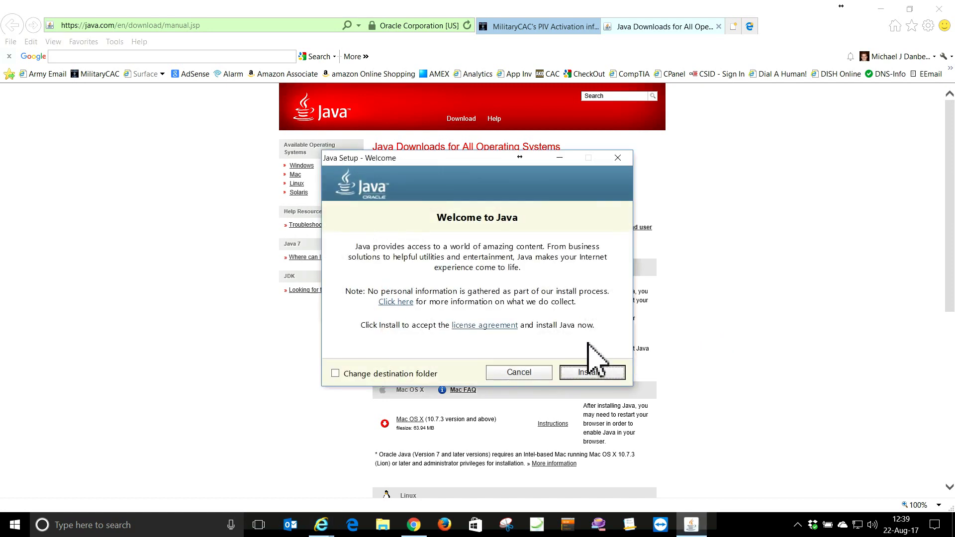
# Start the Java installation and return to the MilitaryCAC PIV Activation tab
pyautogui.click(581, 373)
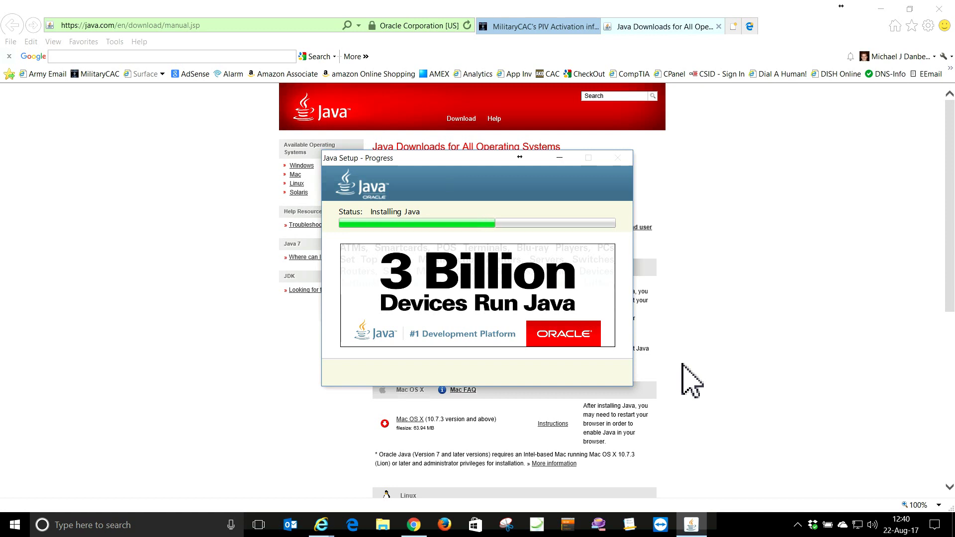
pyautogui.click(548, 30)
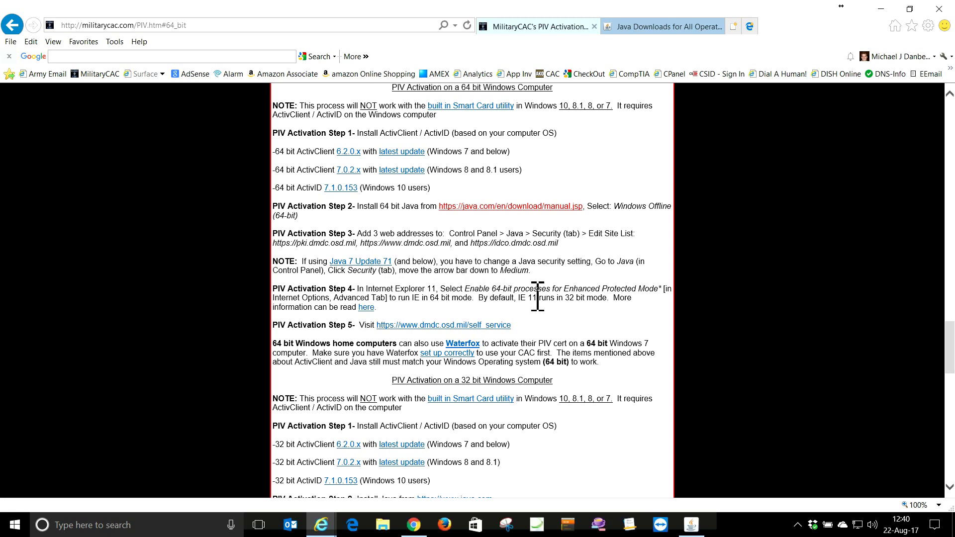
# Turn on 'Enable 64-bit processes for Enhanced Protected Mode' in Internet Options Advanced settings
pyautogui.click(929, 25)
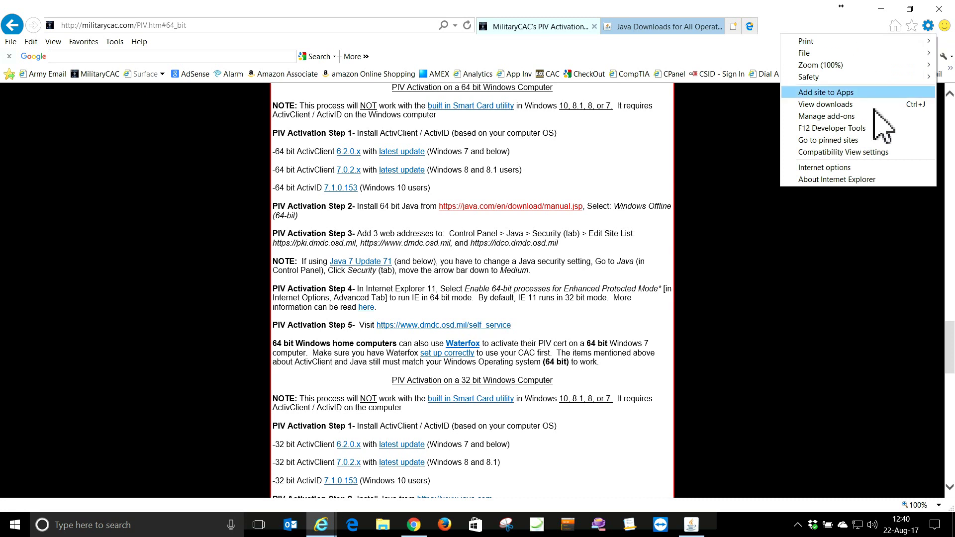
pyautogui.click(846, 168)
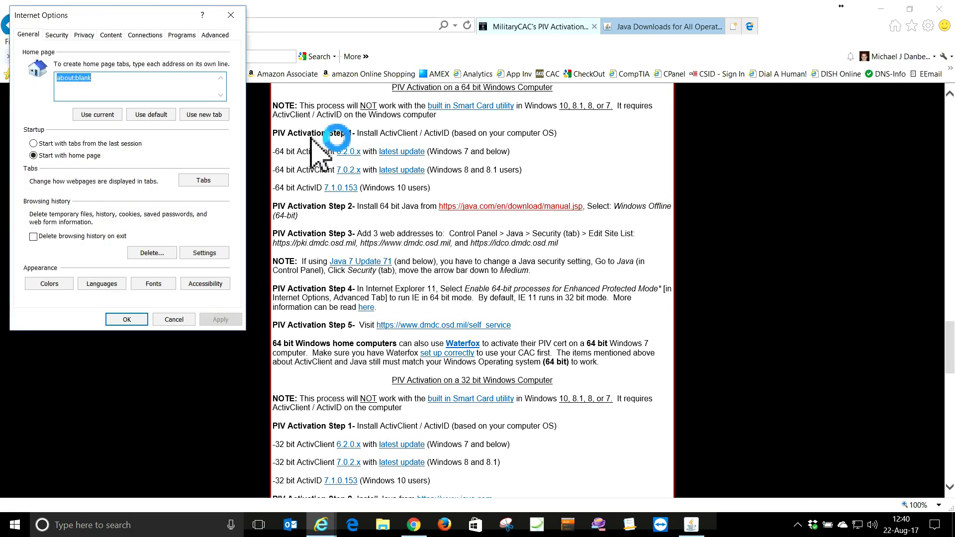
pyautogui.click(218, 35)
pyautogui.moveTo(221, 82); pyautogui.dragTo(235, 198)
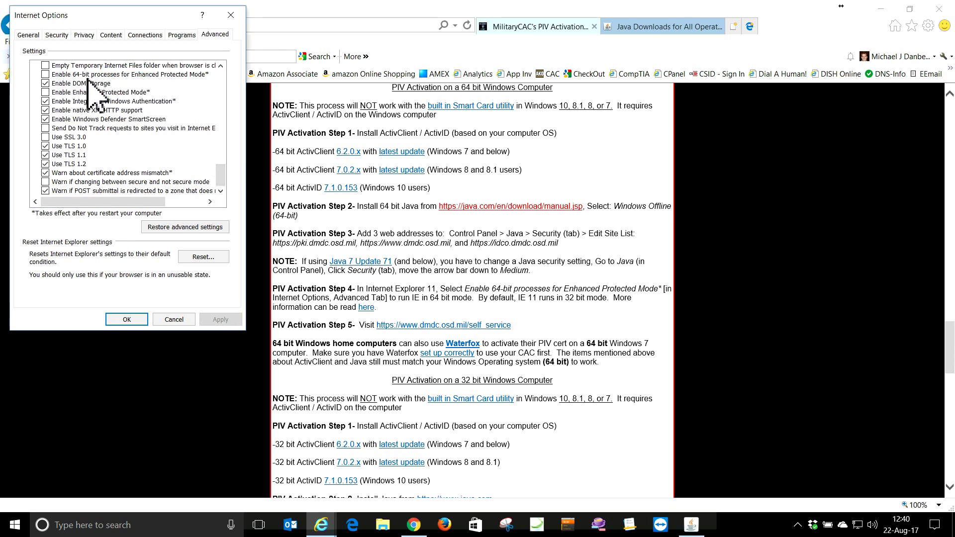
pyautogui.click(47, 75)
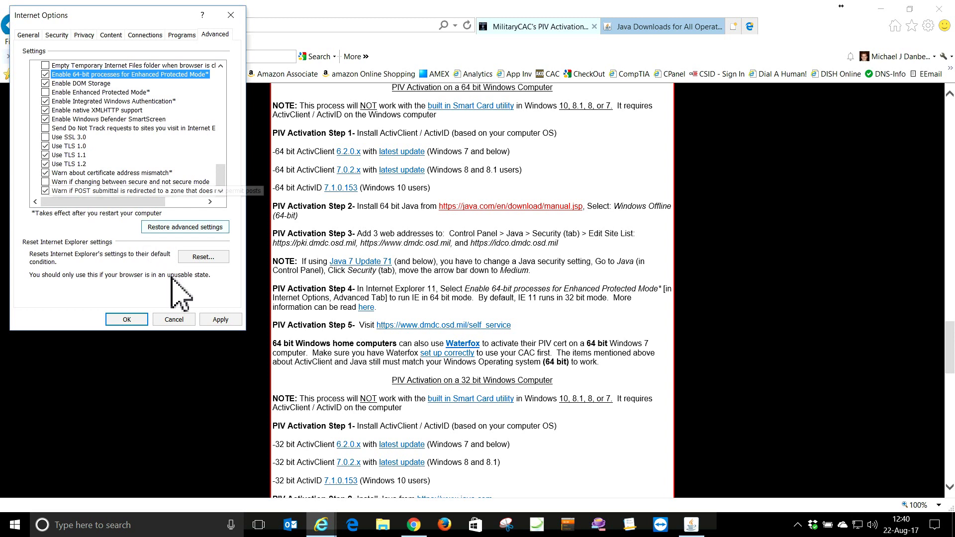
pyautogui.click(224, 321)
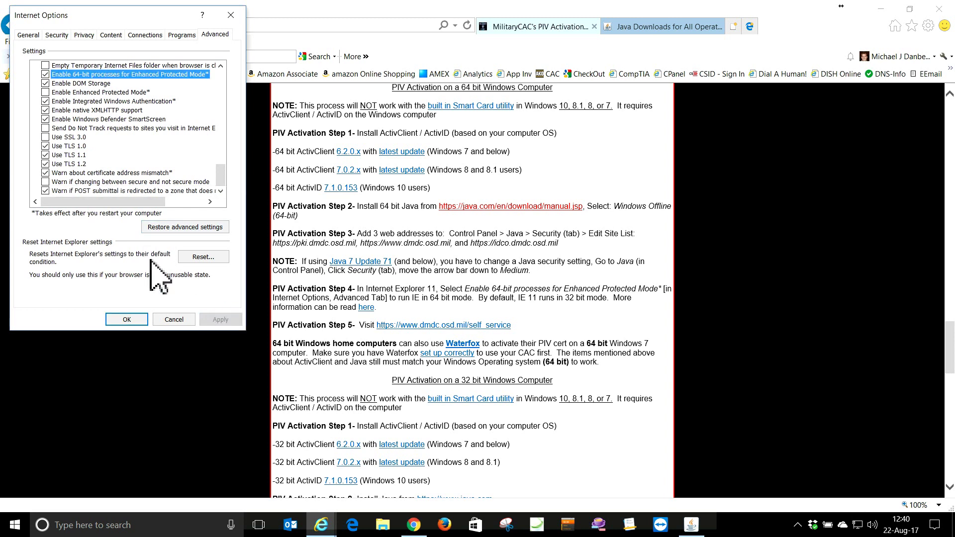
pyautogui.click(127, 320)
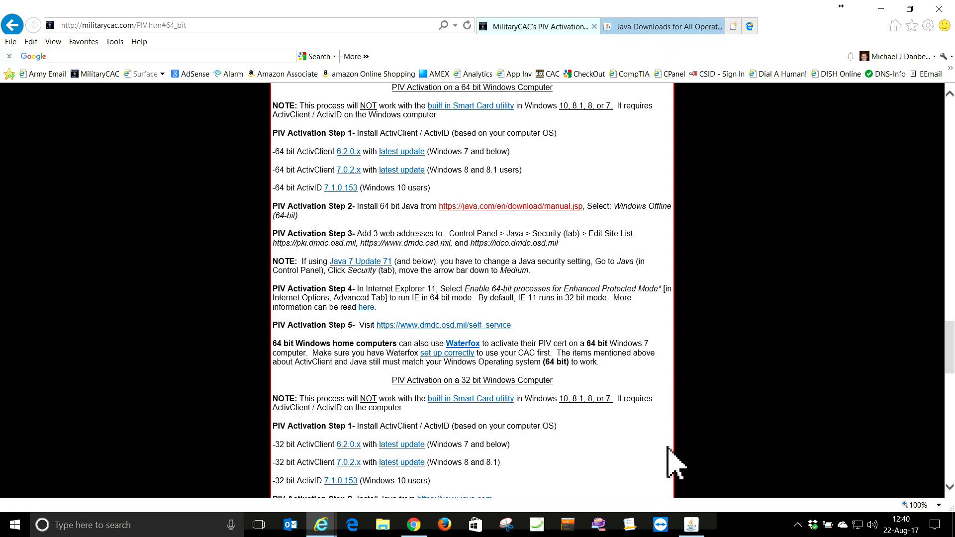
# Dismiss the Java installation complete message and close the Java downloads tab
pyautogui.click(693, 525)
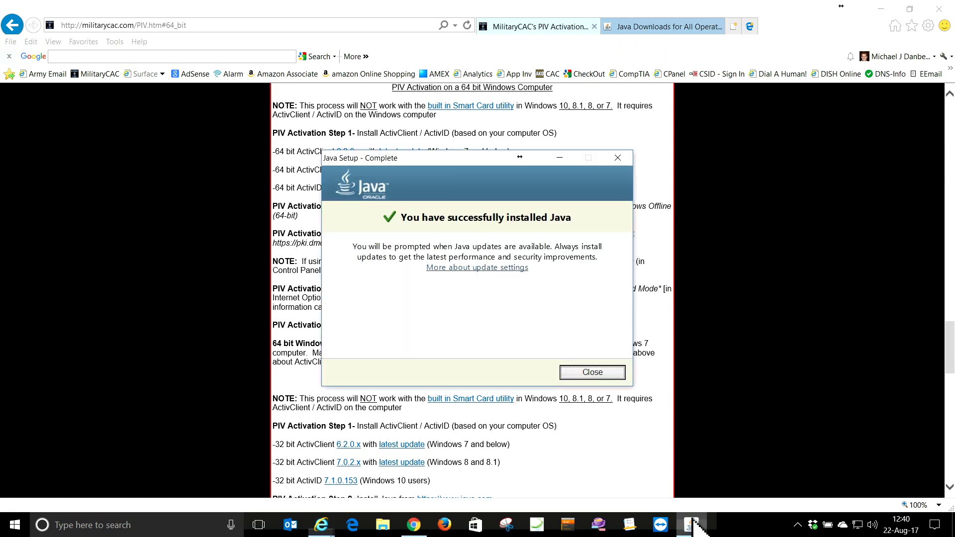
pyautogui.click(592, 372)
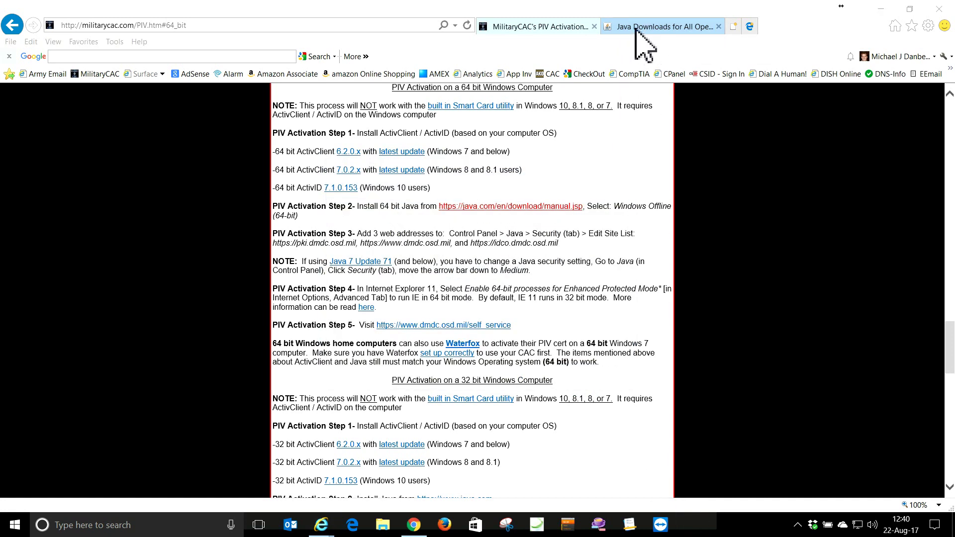
pyautogui.click(640, 28)
pyautogui.click(718, 26)
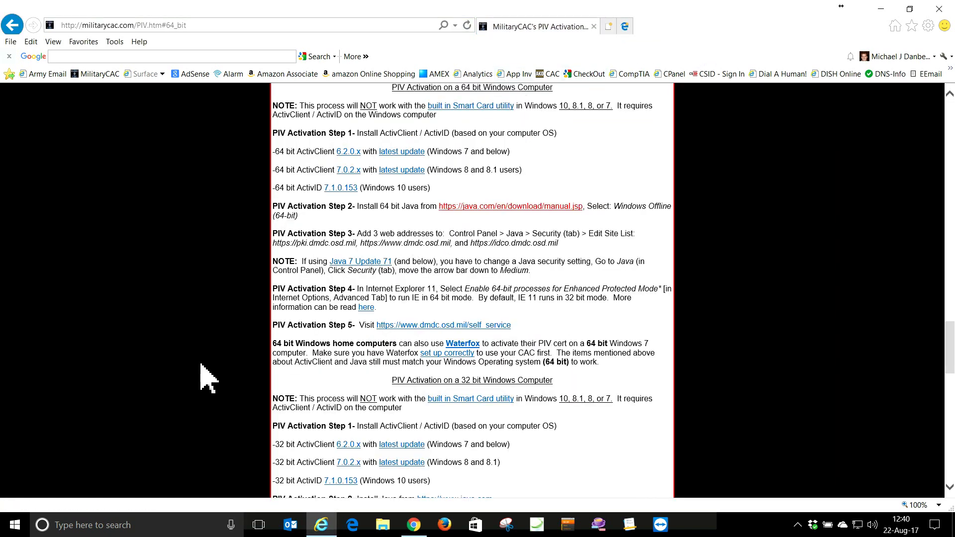
# Open Control Panel by searching 'control' in Windows search
pyautogui.rightClick(15, 531)
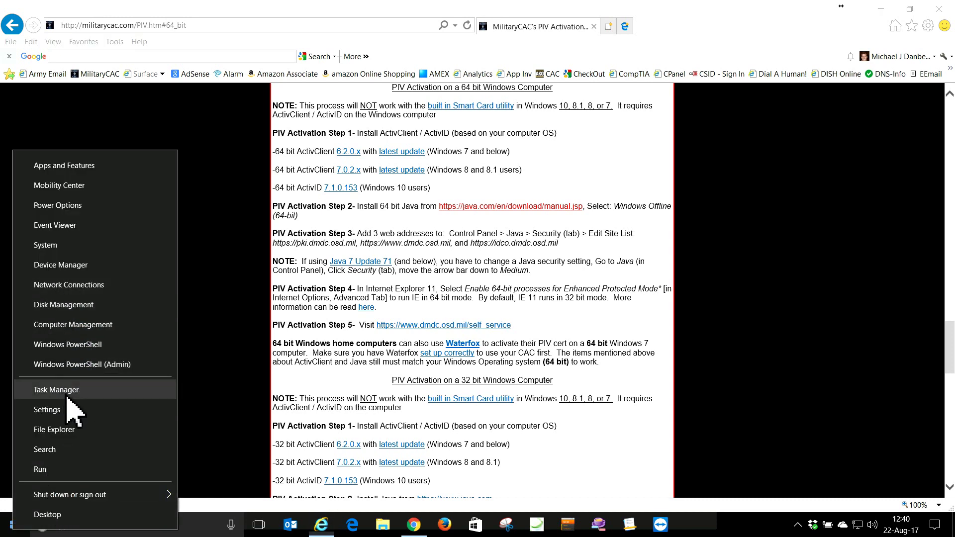
pyautogui.click(183, 524)
pyautogui.write('control')
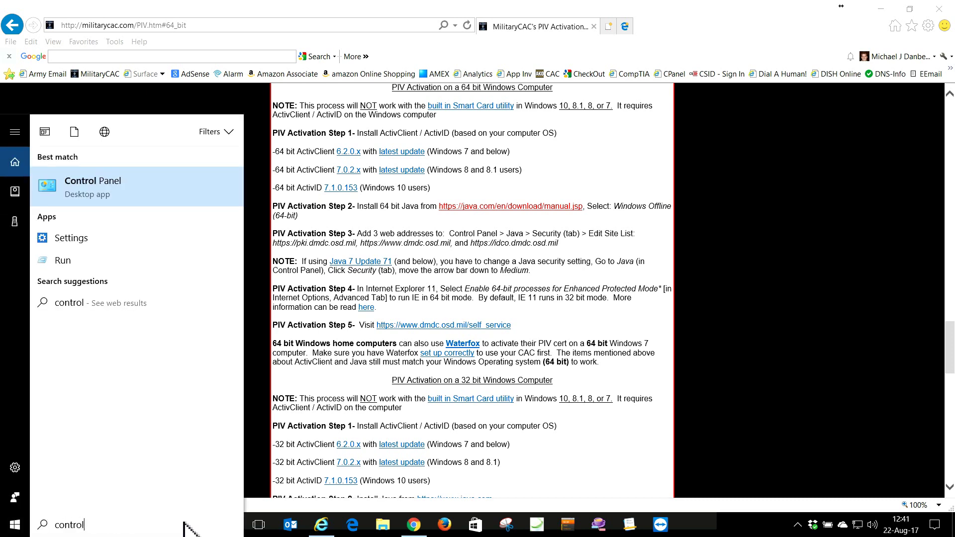
pyautogui.click(87, 187)
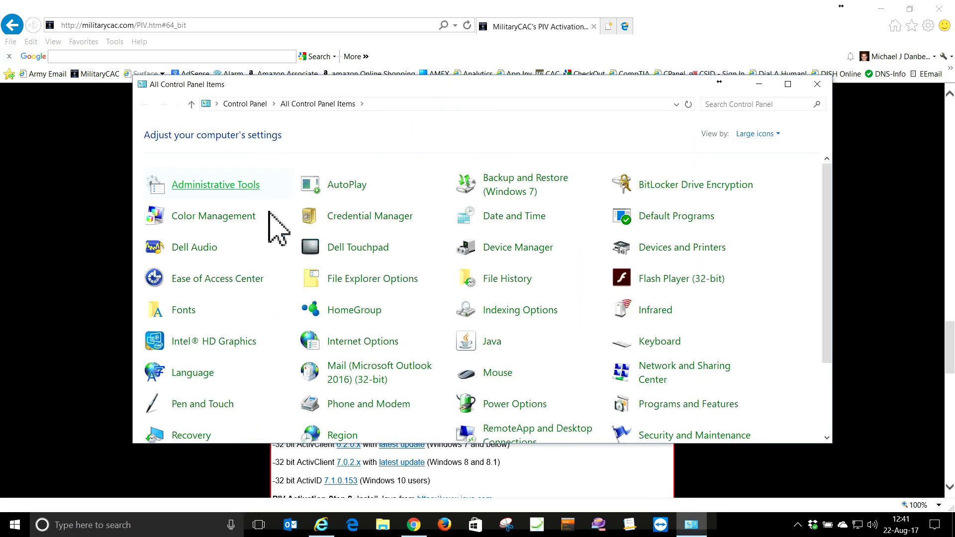
# Open the Java Control Panel's Security tab and its Edit Site List exception dialog
pyautogui.click(492, 342)
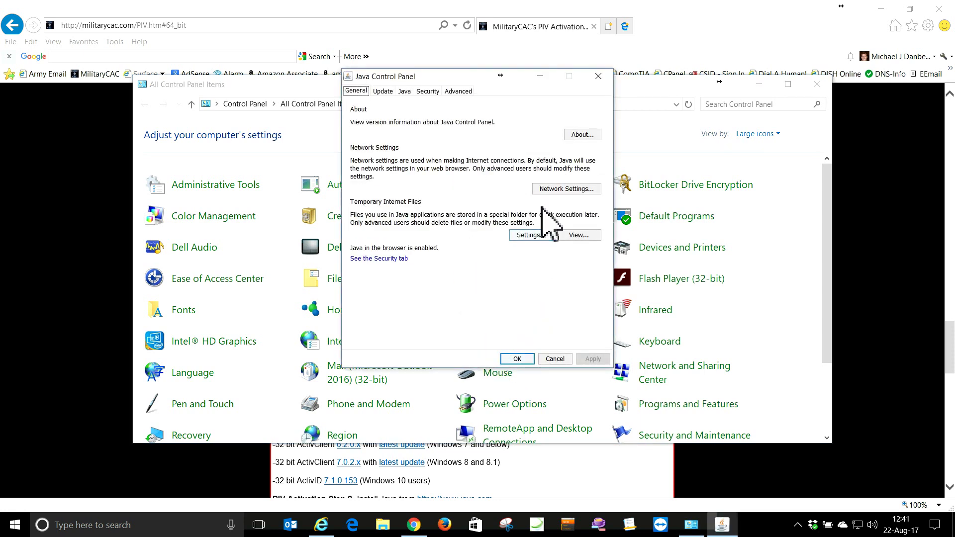
pyautogui.click(428, 92)
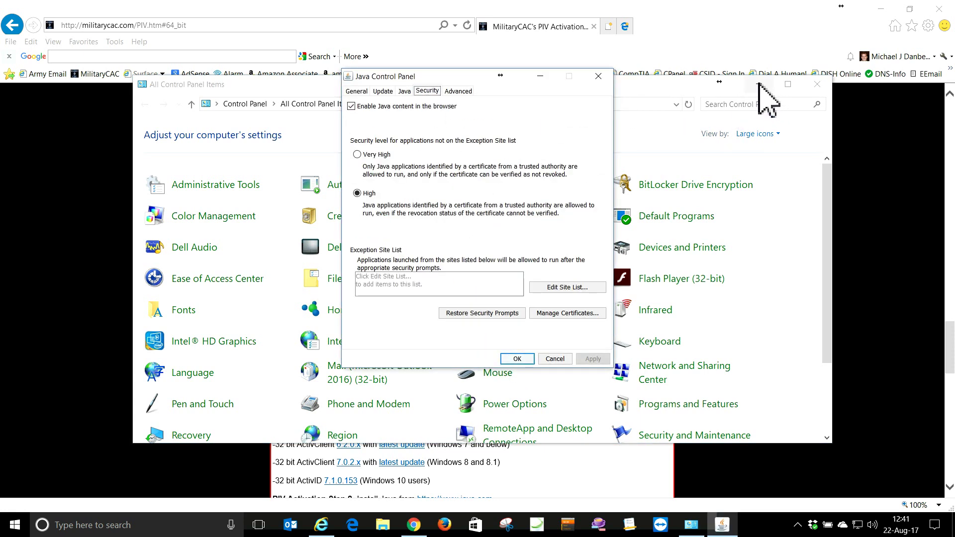
pyautogui.click(759, 84)
pyautogui.moveTo(453, 78); pyautogui.dragTo(776, 81)
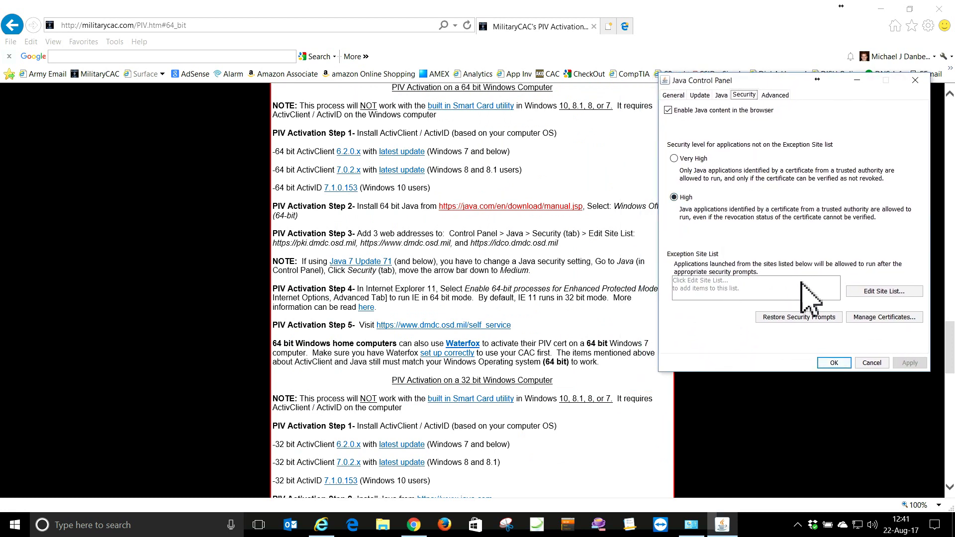
pyautogui.click(868, 292)
pyautogui.moveTo(522, 167); pyautogui.dragTo(843, 156)
pyautogui.click(852, 288)
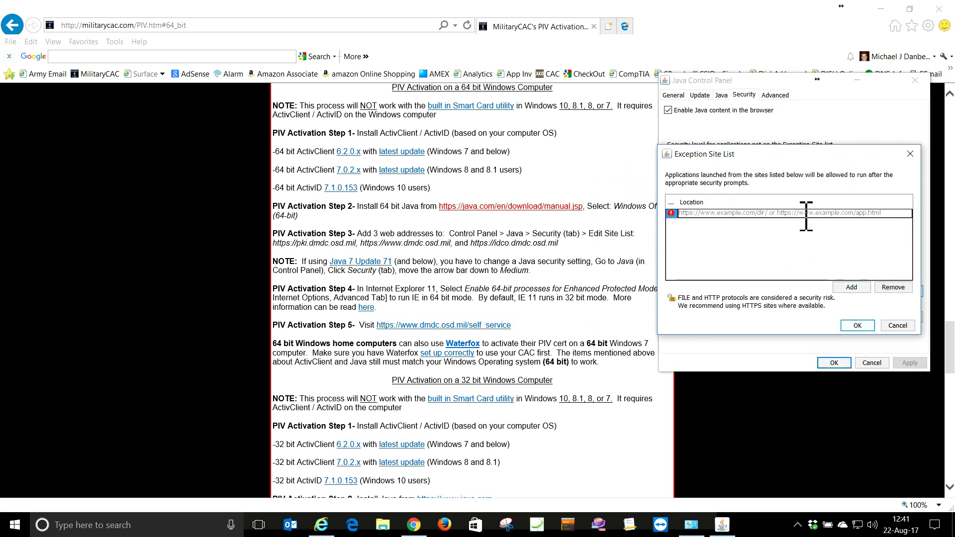
pyautogui.write('https://pki.dmdc.osd.mil')
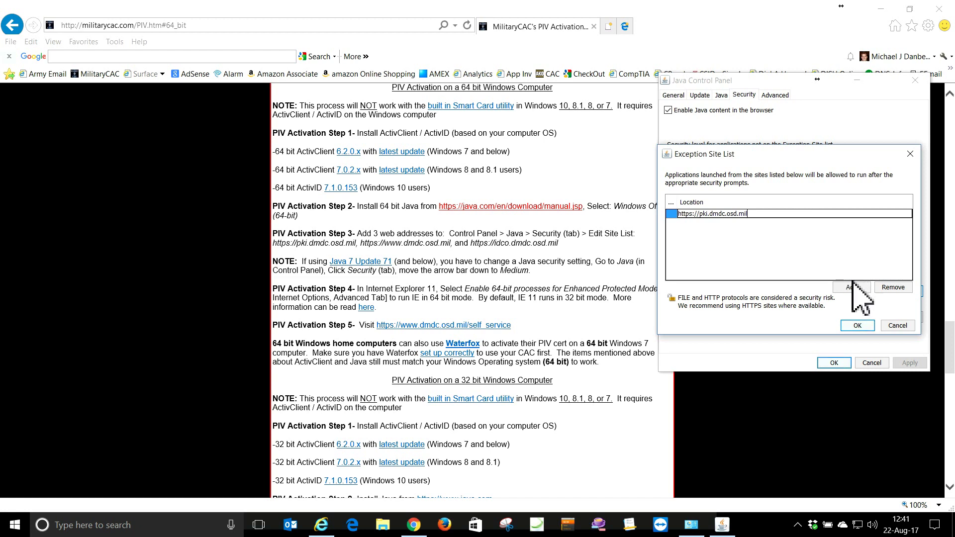
pyautogui.click(852, 288)
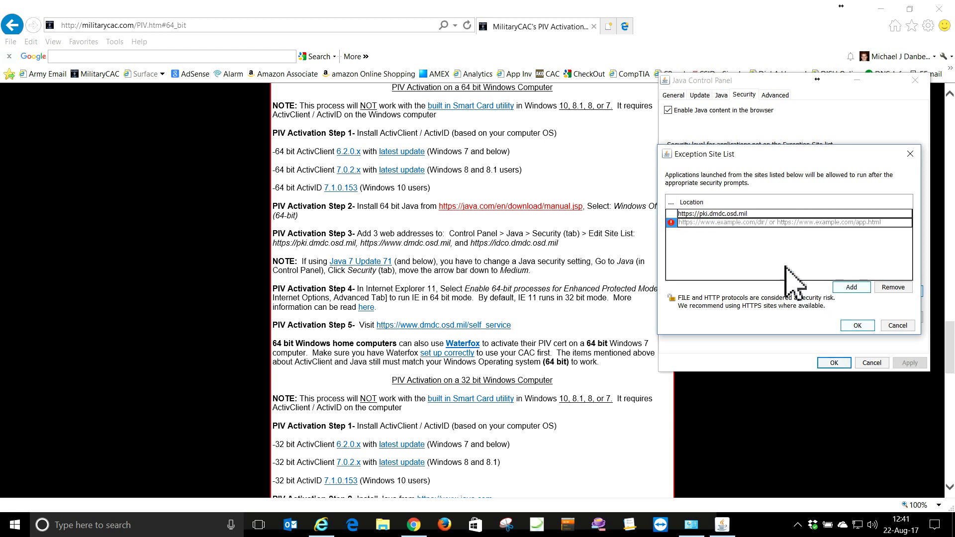
pyautogui.write('https://www.dmdc.osd.mil')
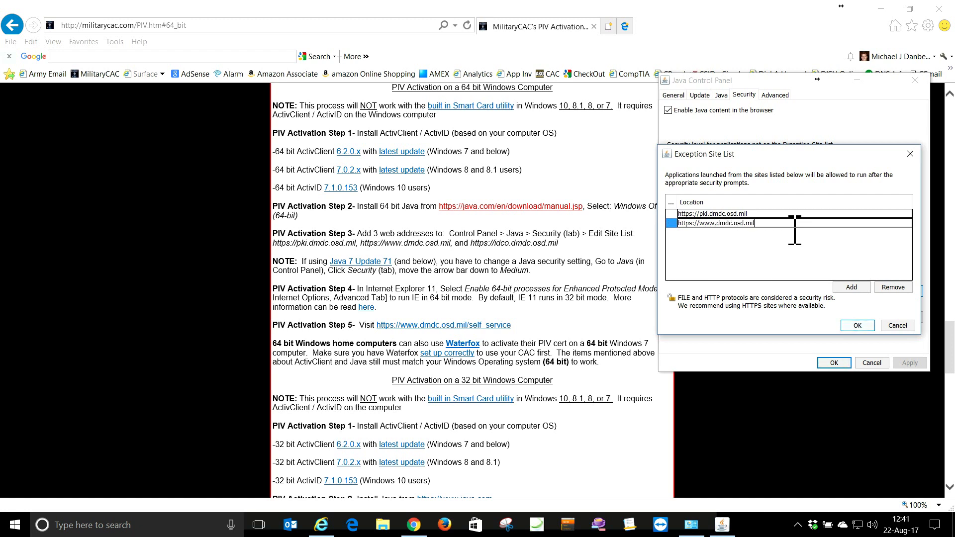
pyautogui.click(856, 288)
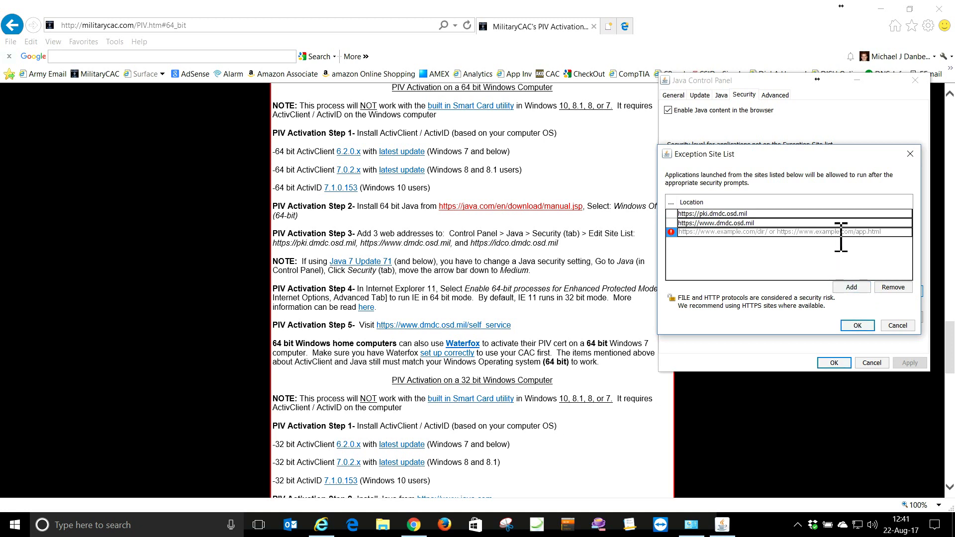
pyautogui.write('https://idco.dmdc.osd.mil')
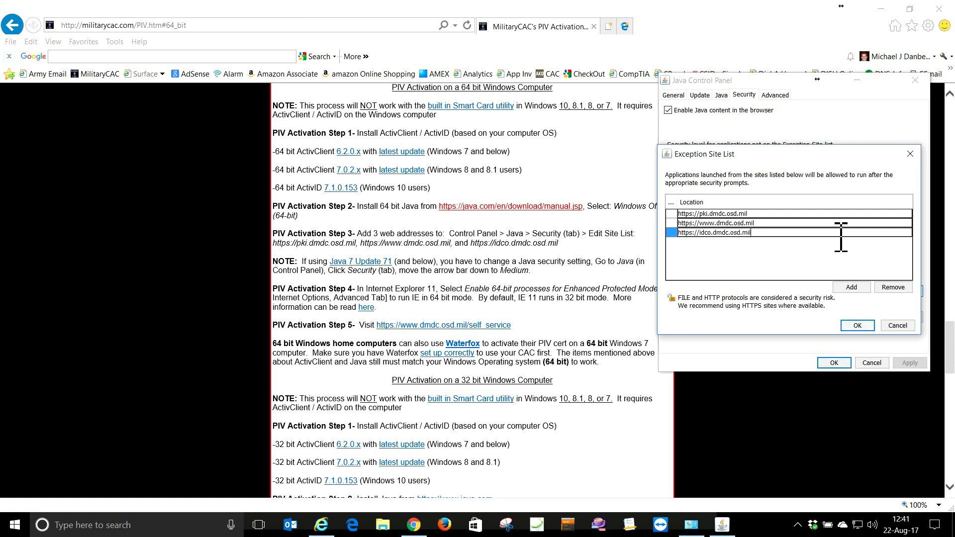
pyautogui.click(852, 288)
pyautogui.click(858, 326)
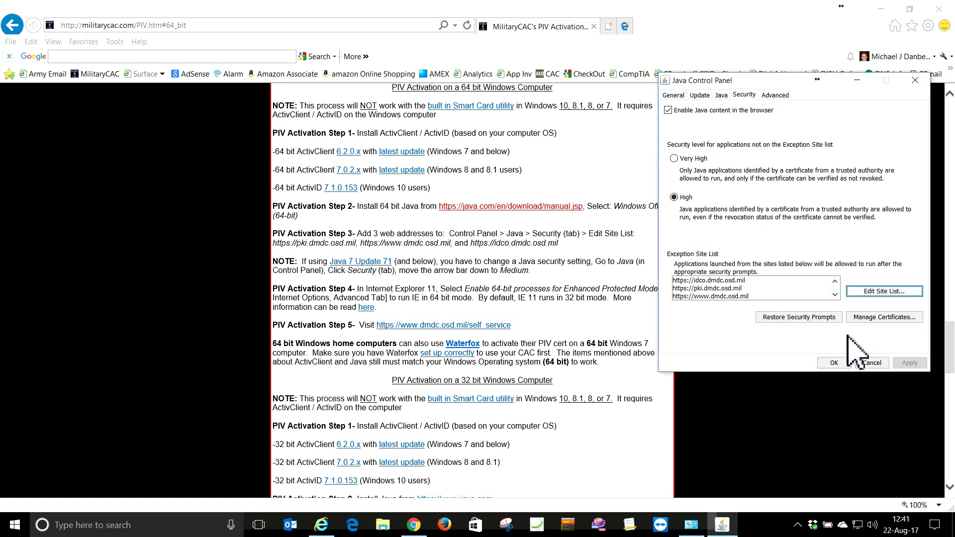
# Save the Java settings, close Internet Explorer, and relaunch it from the taskbar
pyautogui.click(834, 363)
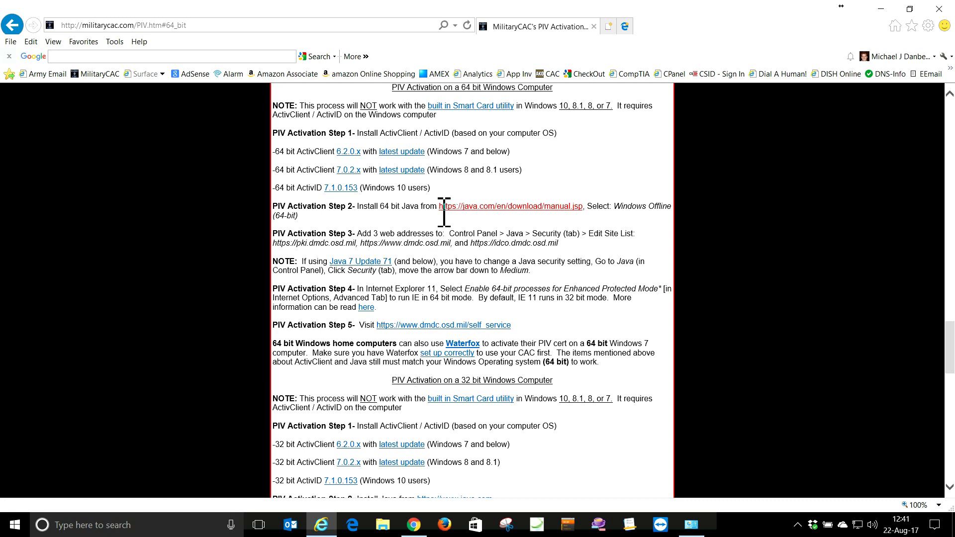
pyautogui.click(939, 9)
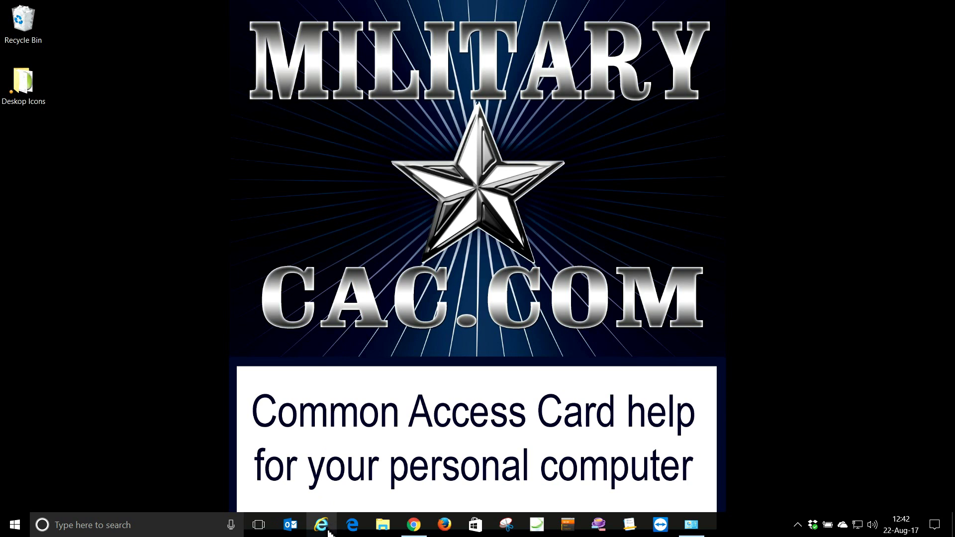
pyautogui.click(187, 525)
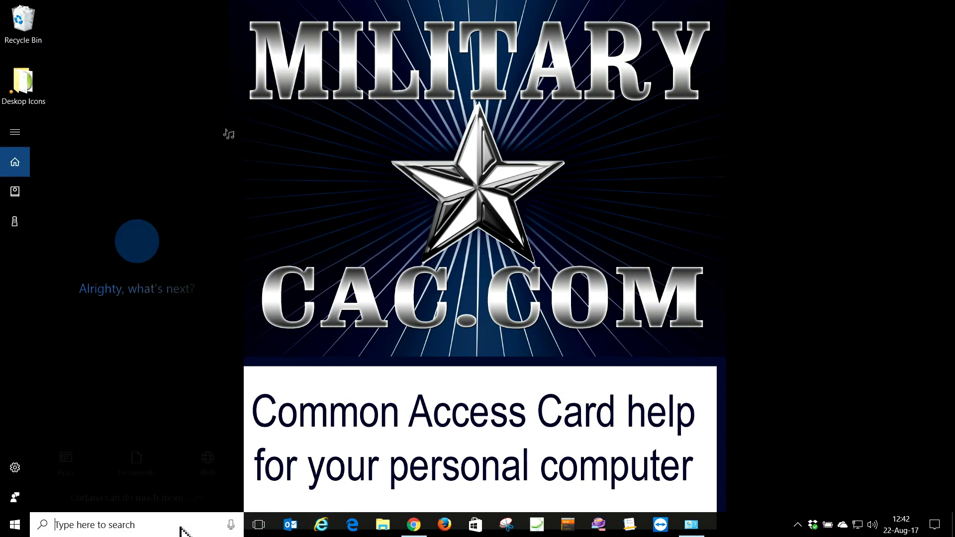
pyautogui.write('internet')
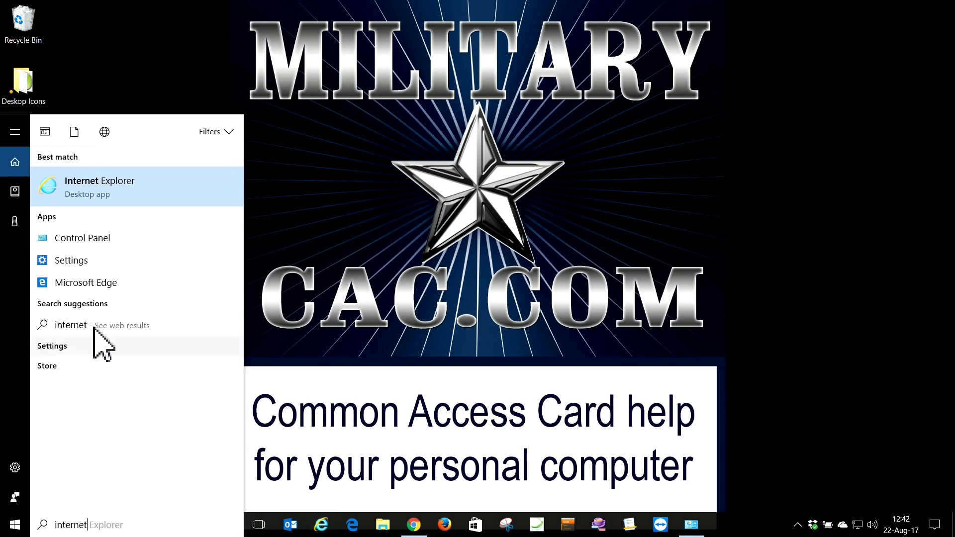
pyautogui.rightClick(102, 181)
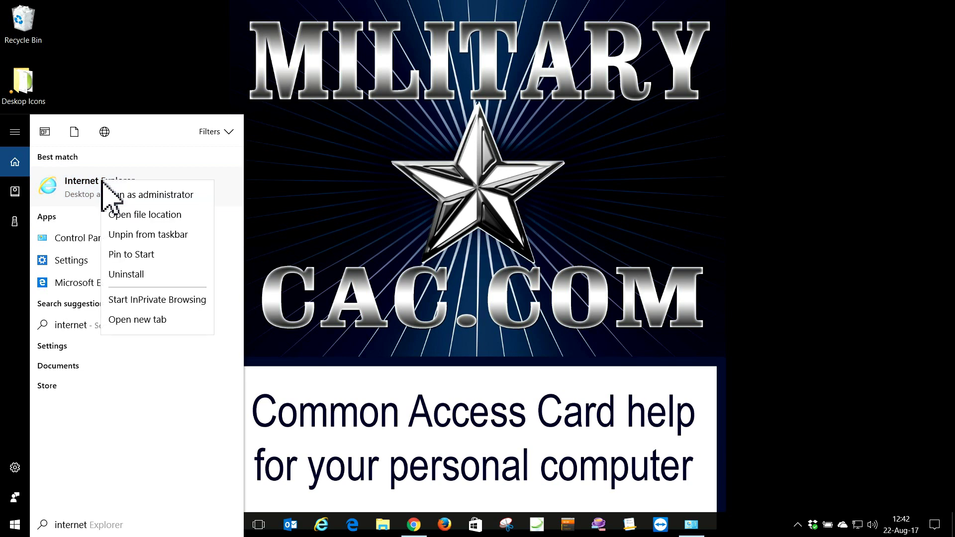
pyautogui.click(324, 250)
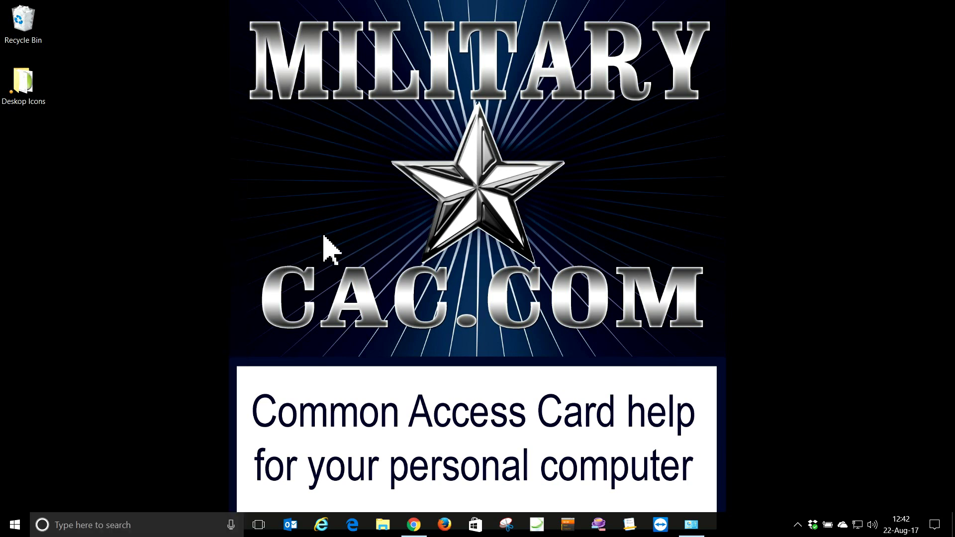
pyautogui.click(322, 526)
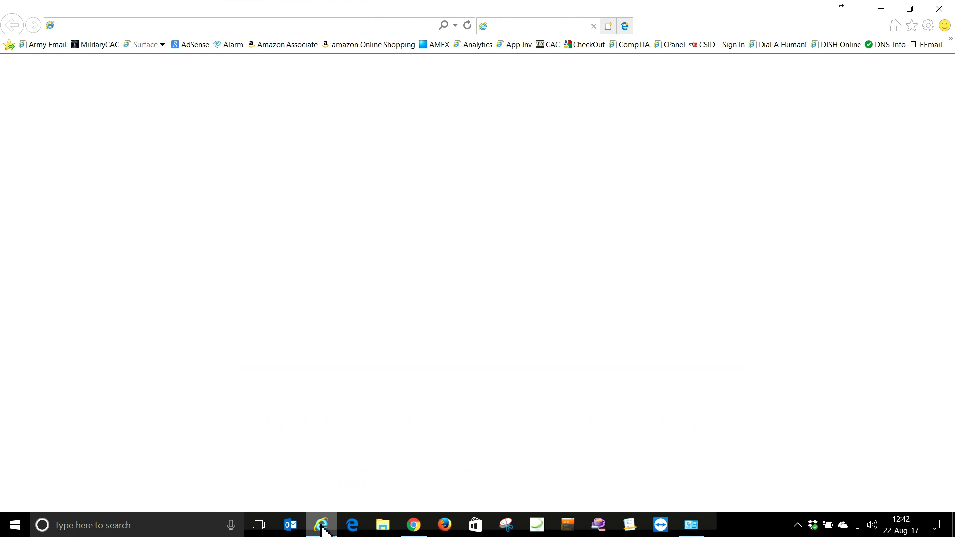
pyautogui.write('http')
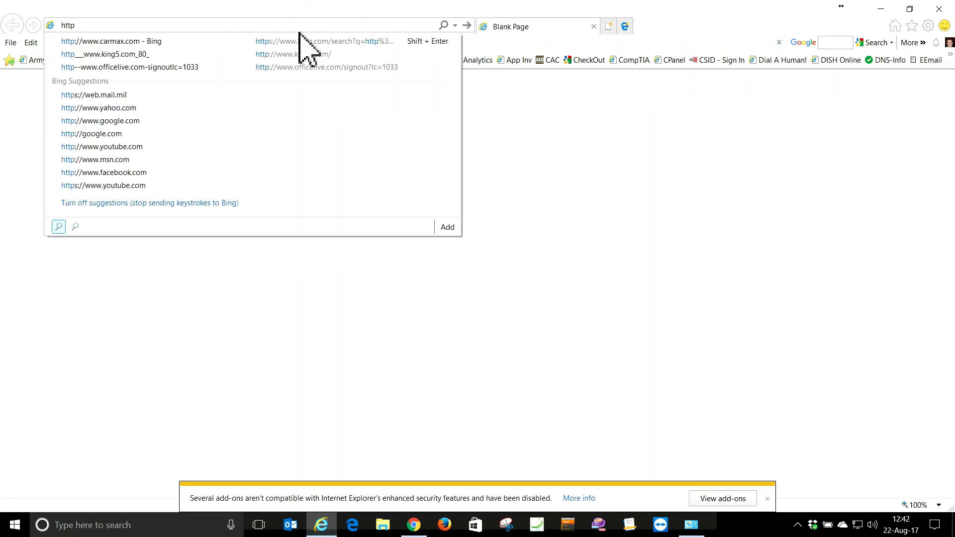
pyautogui.write('s://www.')
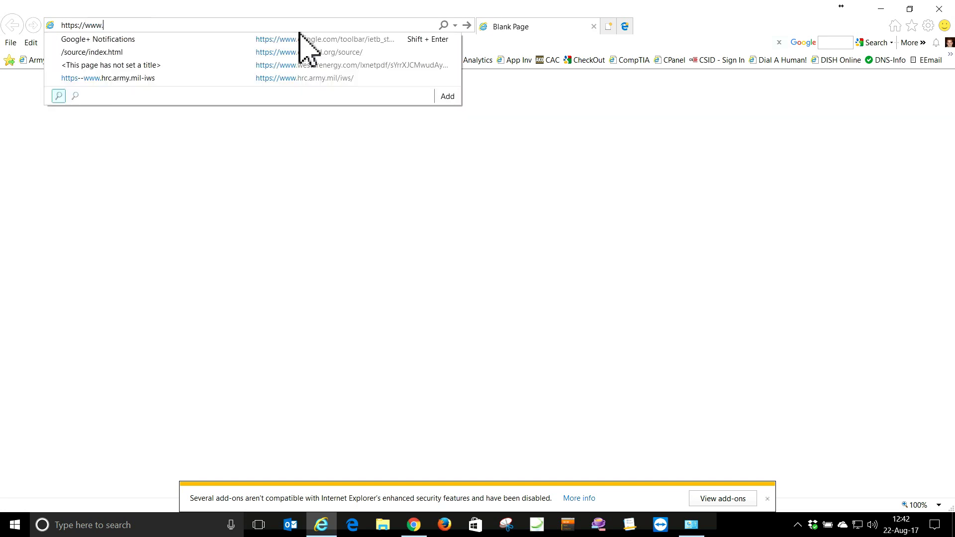
pyautogui.write('dmdc')
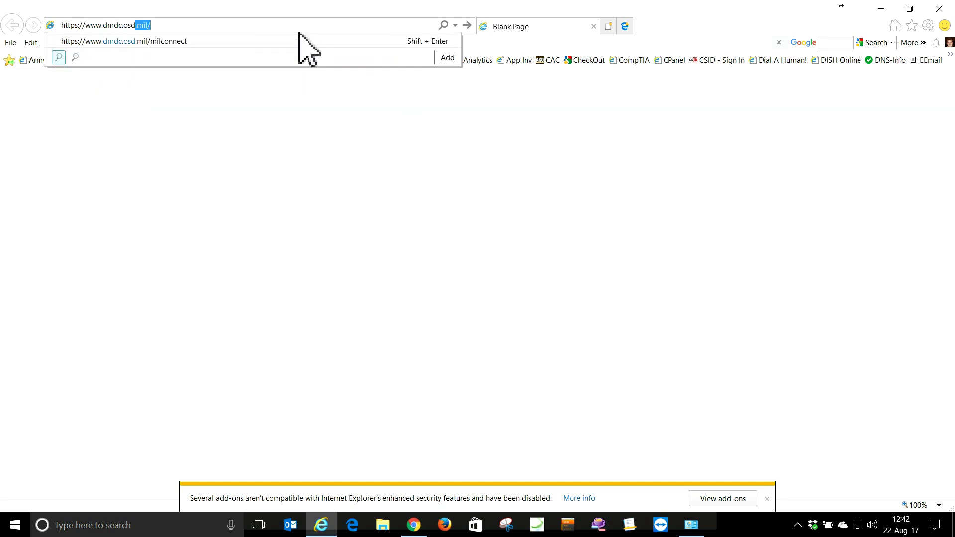
pyautogui.write('.osd.mil/se')
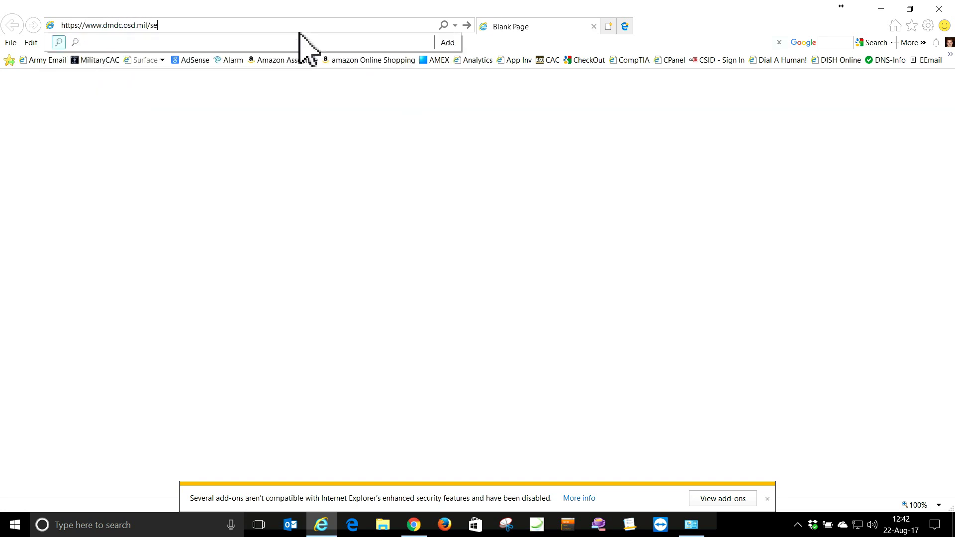
pyautogui.write('lf_service')
pyautogui.press('Return')
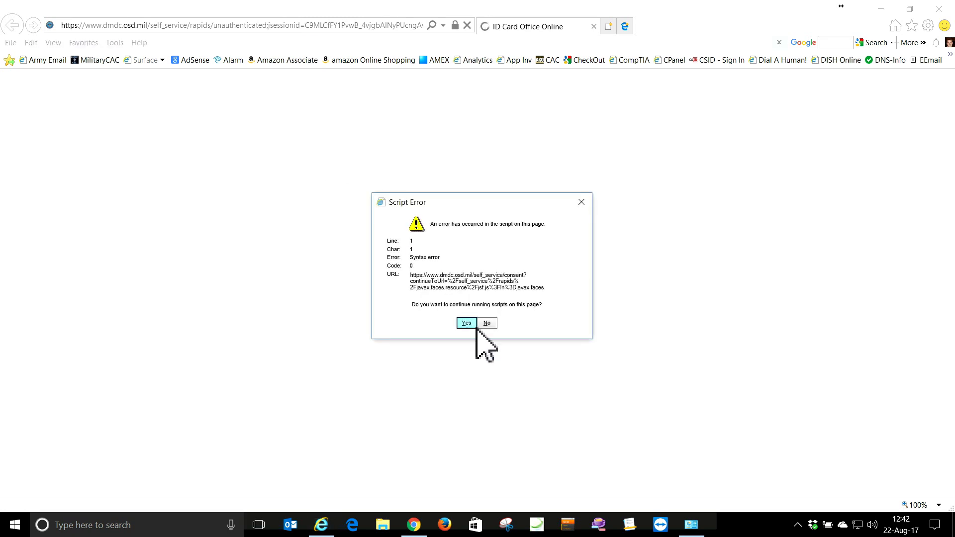
# Keep scripts running, accept the sign-in notice, and choose Login under CAC
pyautogui.click(468, 324)
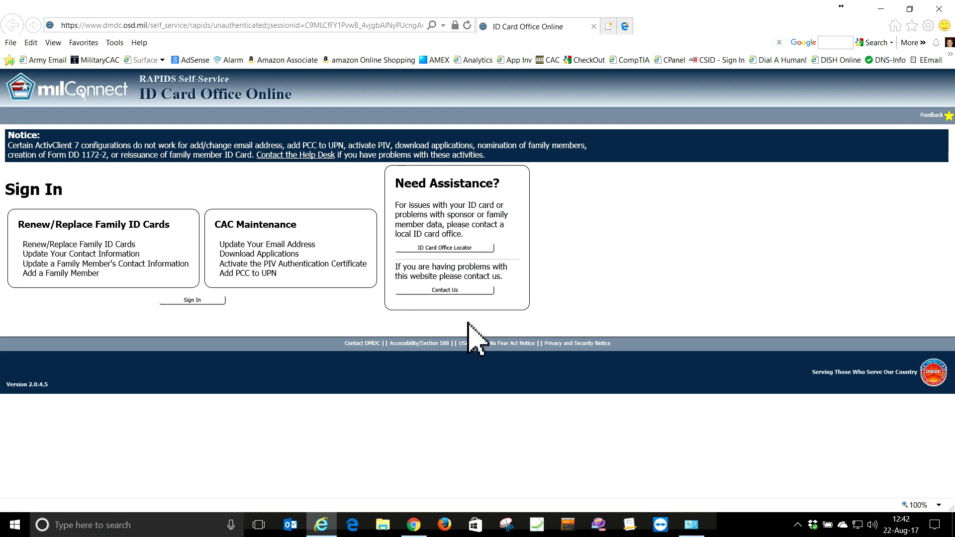
pyautogui.click(190, 301)
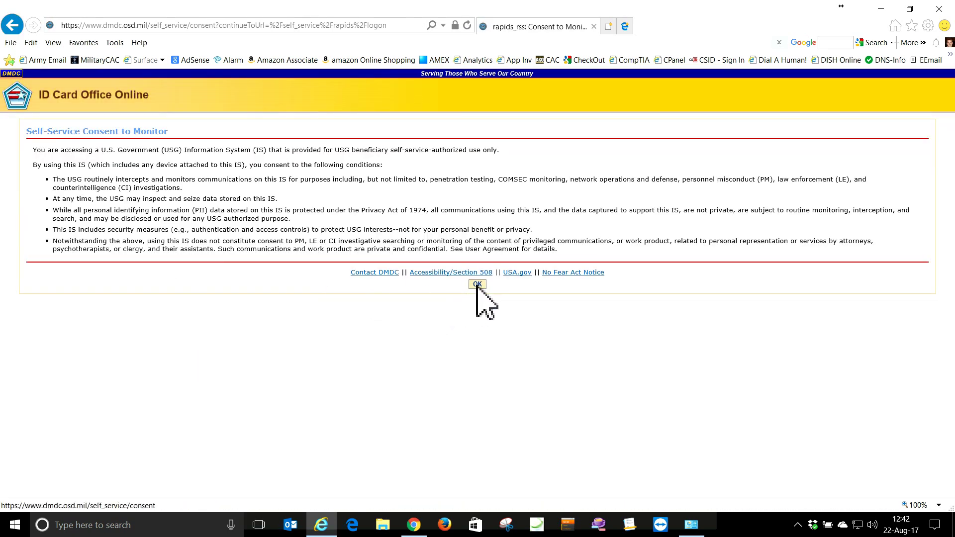
pyautogui.click(476, 286)
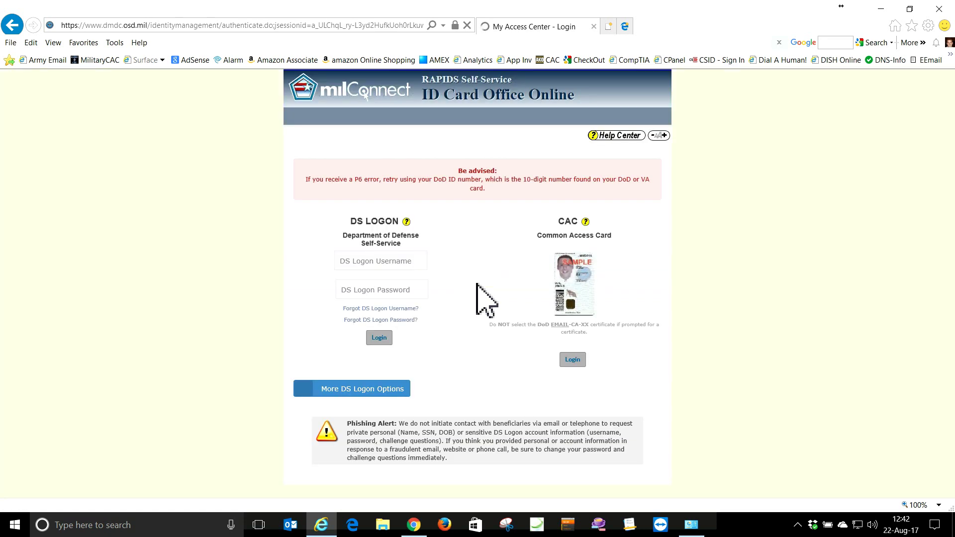
pyautogui.click(577, 363)
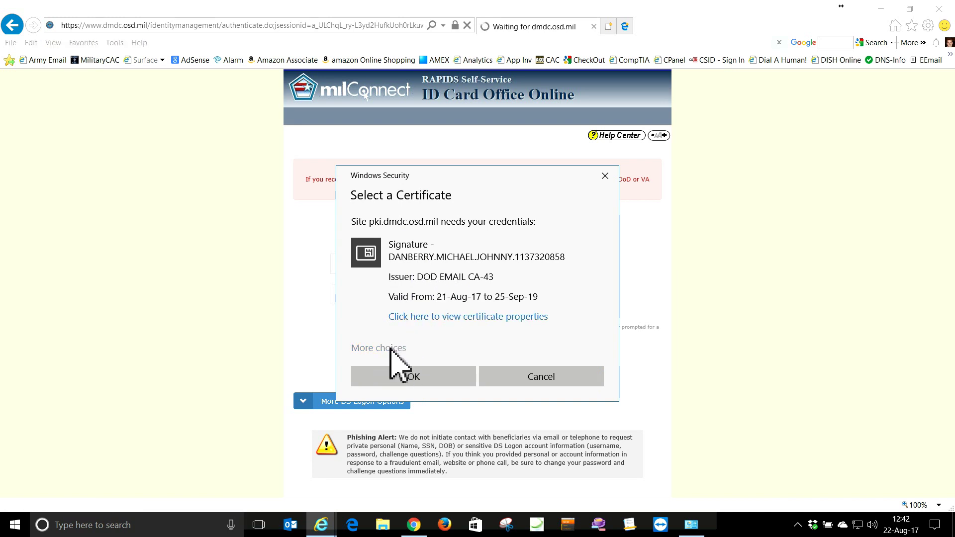
# Authenticate with the ID certificate issued by DOD ID CA-43 and enter the card PIN
pyautogui.click(392, 348)
pyautogui.click(451, 445)
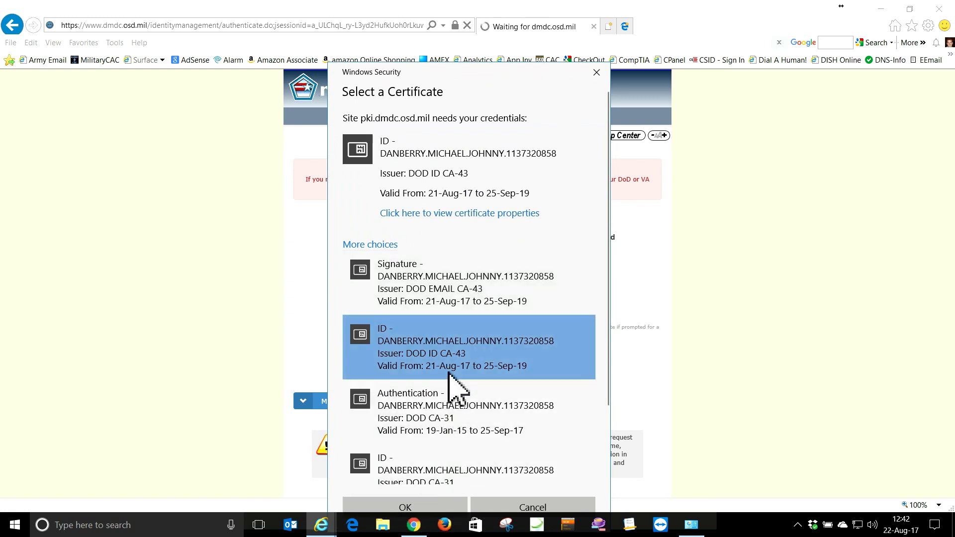
pyautogui.moveTo(497, 71); pyautogui.dragTo(488, 35)
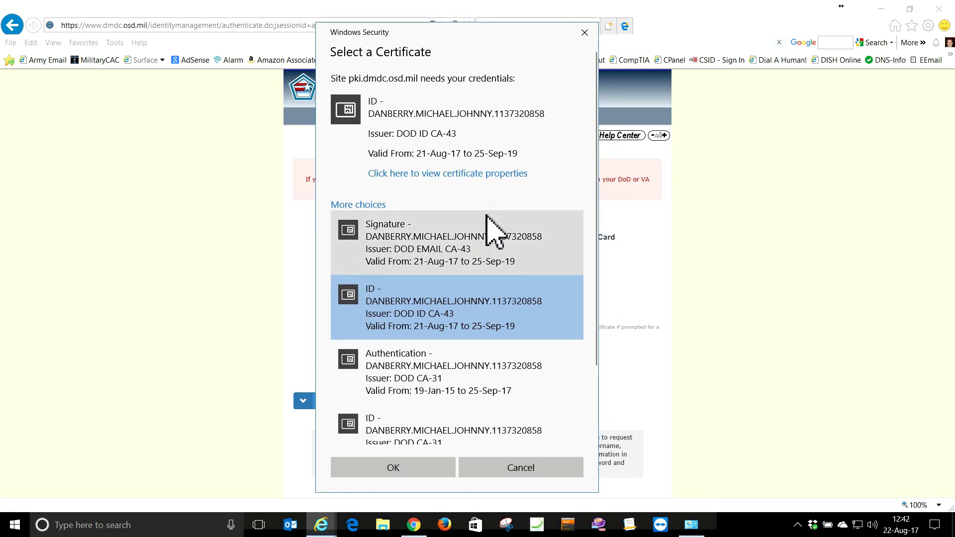
pyautogui.click(443, 318)
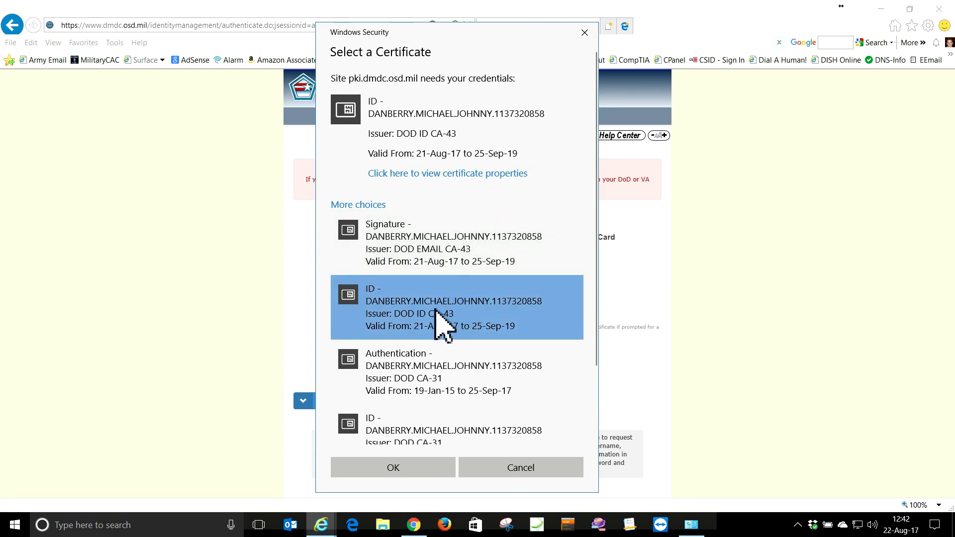
pyautogui.click(402, 465)
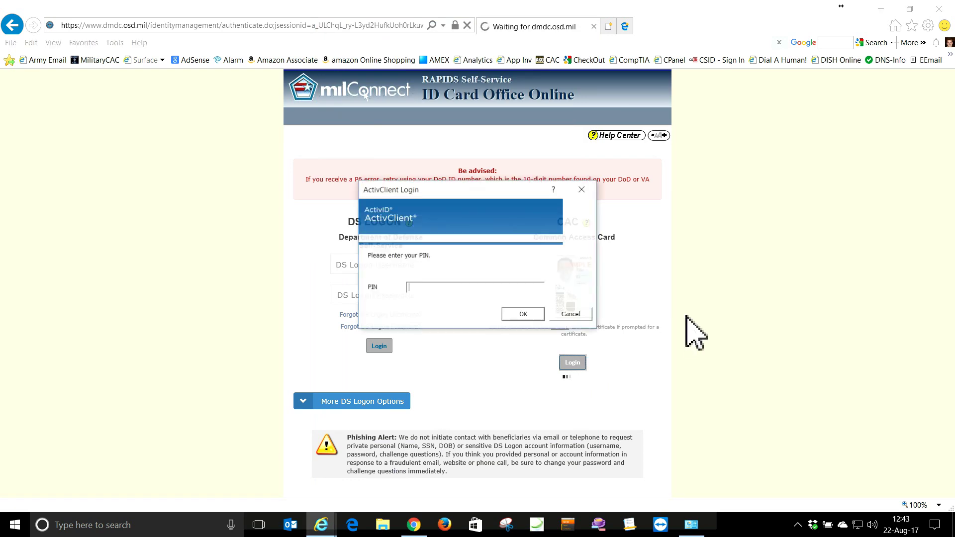
pyautogui.write('***')
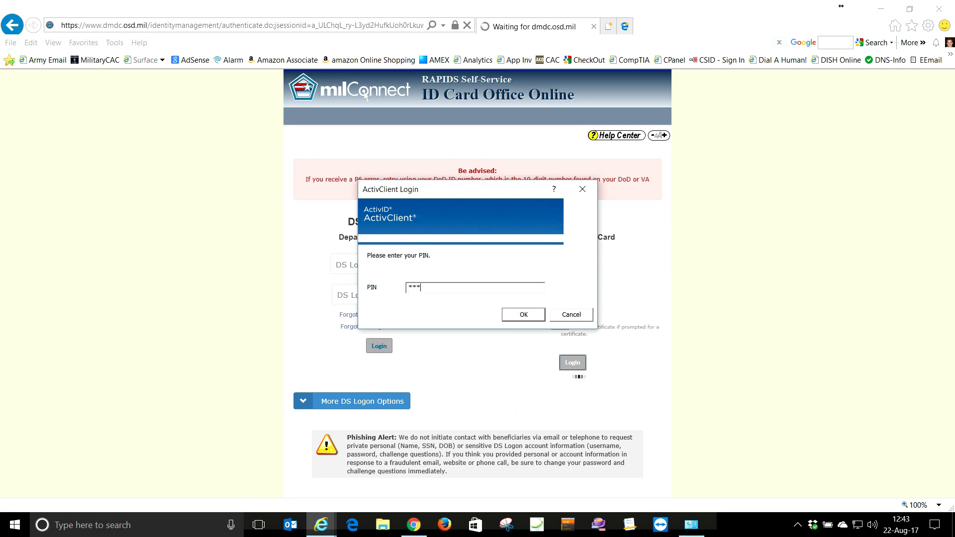
pyautogui.press('Return')
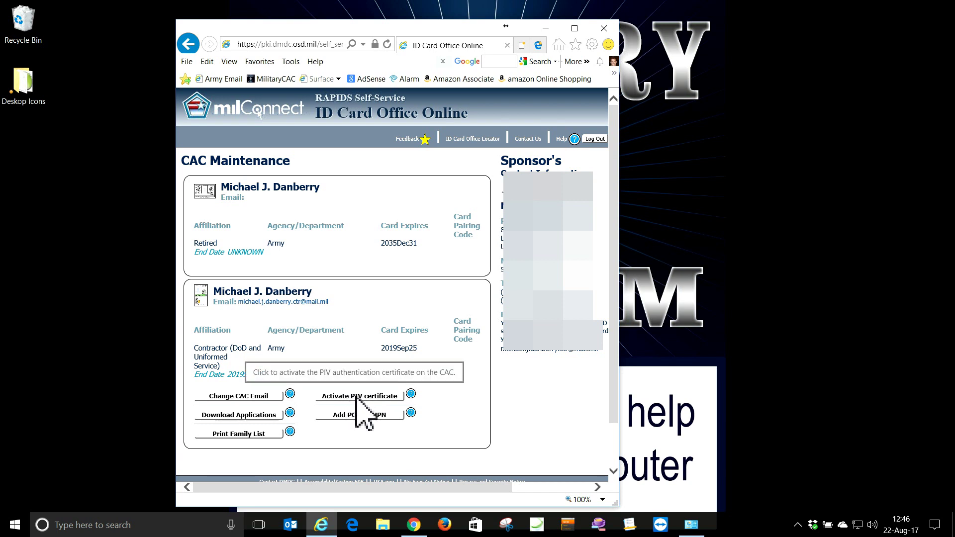
# Start Activate PIV certificate, proceed, allow the Java add-on, then restart the activation
pyautogui.click(357, 398)
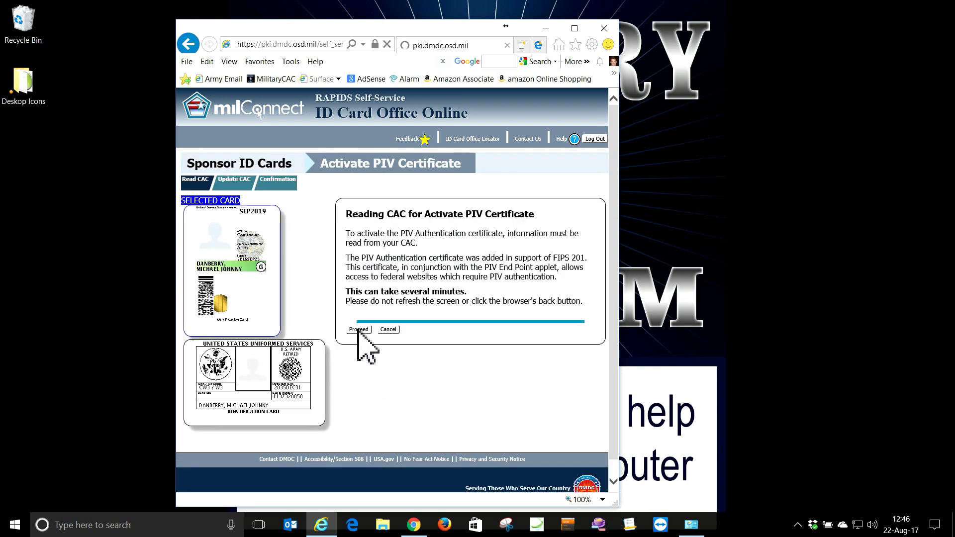
pyautogui.click(359, 330)
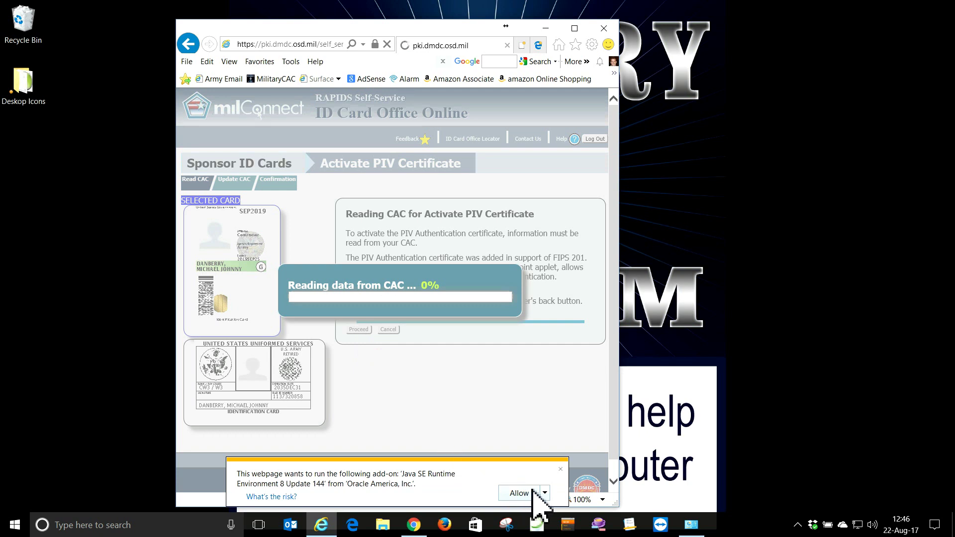
pyautogui.click(545, 493)
pyautogui.click(605, 501)
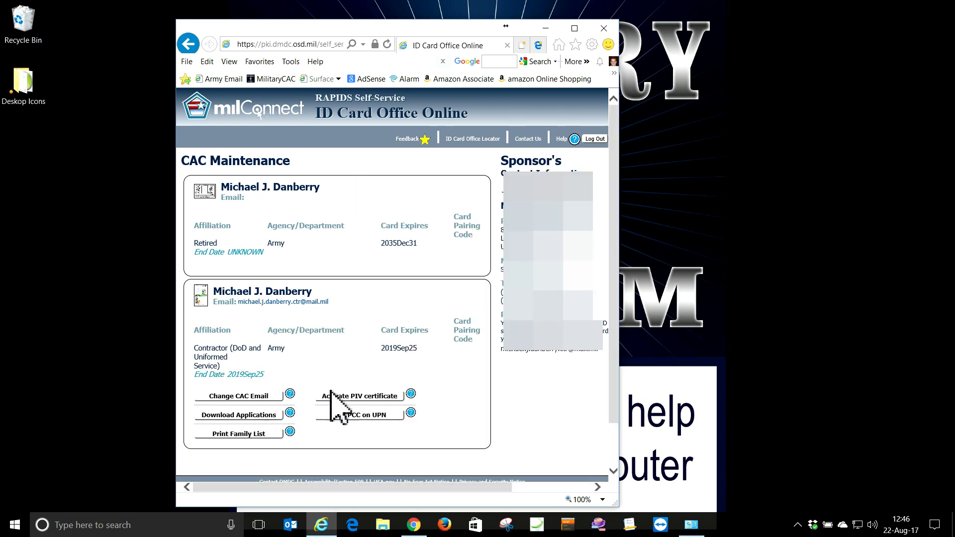
pyautogui.click(359, 397)
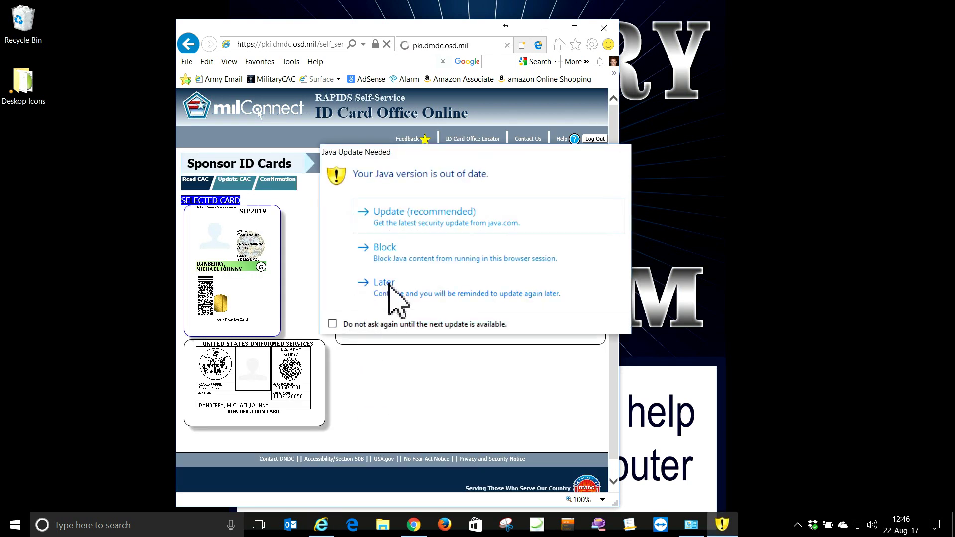
# Postpone the Java update, then accept the risk and run both ID Card Office Online applets
pyautogui.click(386, 286)
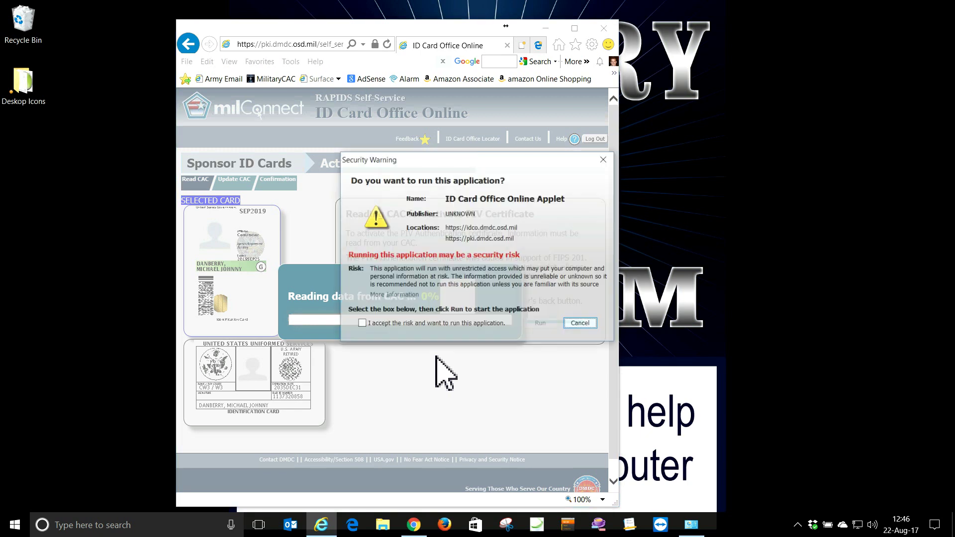
pyautogui.click(362, 324)
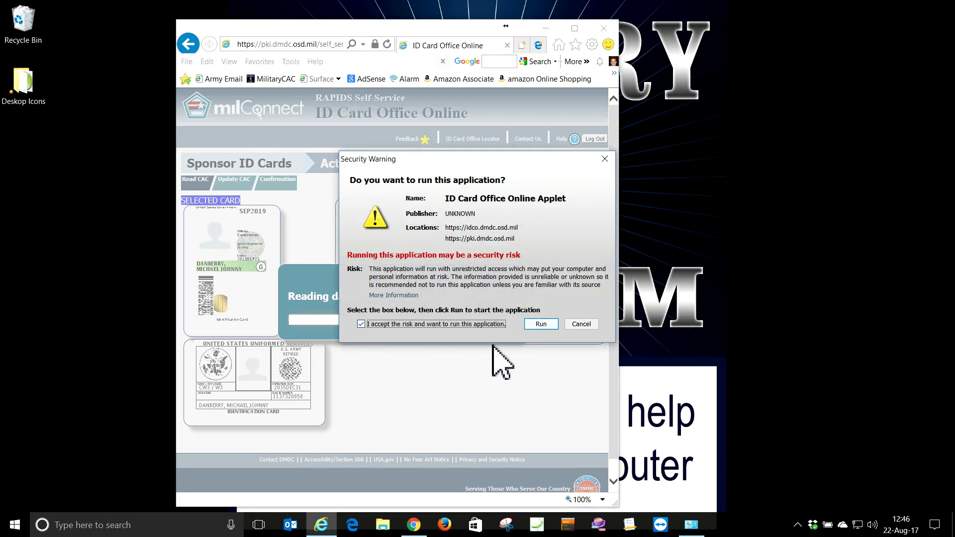
pyautogui.click(539, 324)
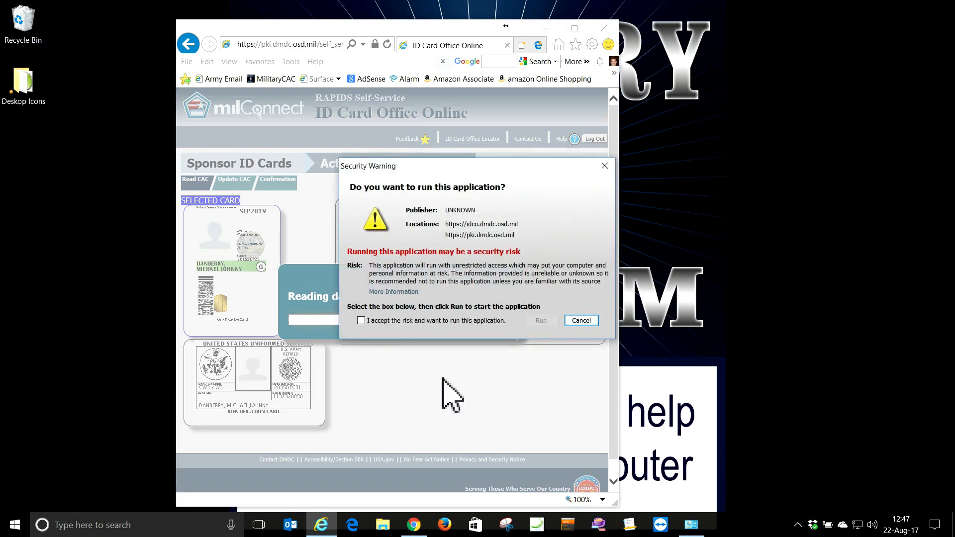
pyautogui.click(362, 321)
pyautogui.click(541, 321)
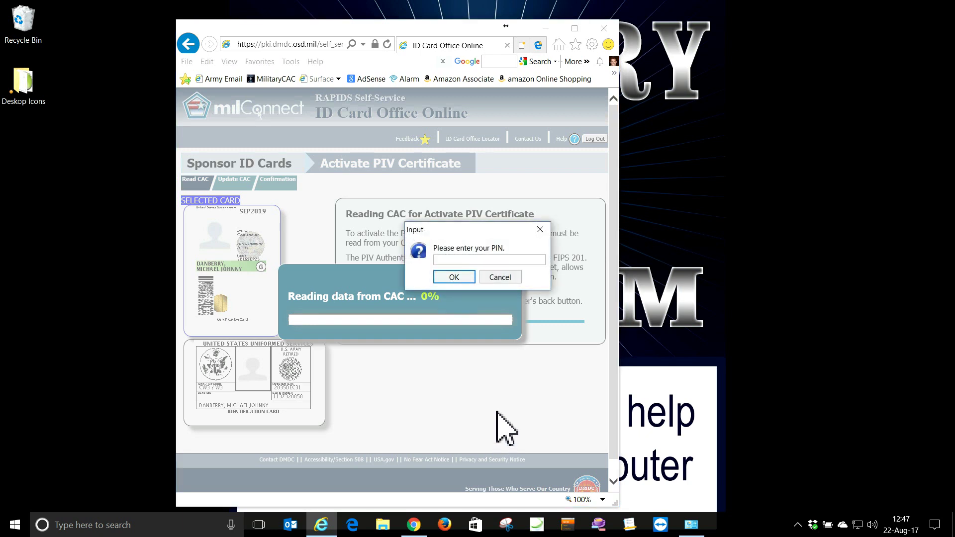
# Enter the card PIN in the Input dialog so the CAC can be verified
pyautogui.write('1')
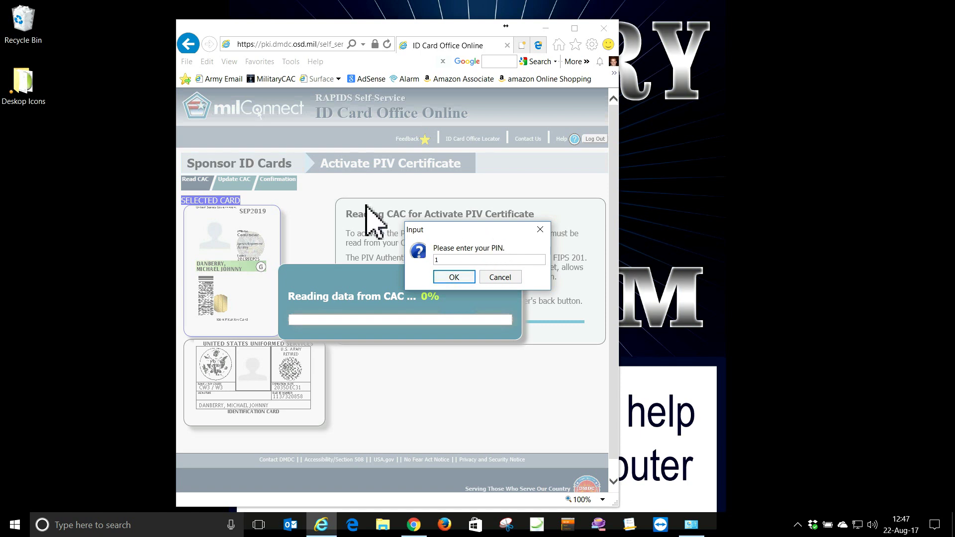
pyautogui.press('Return')
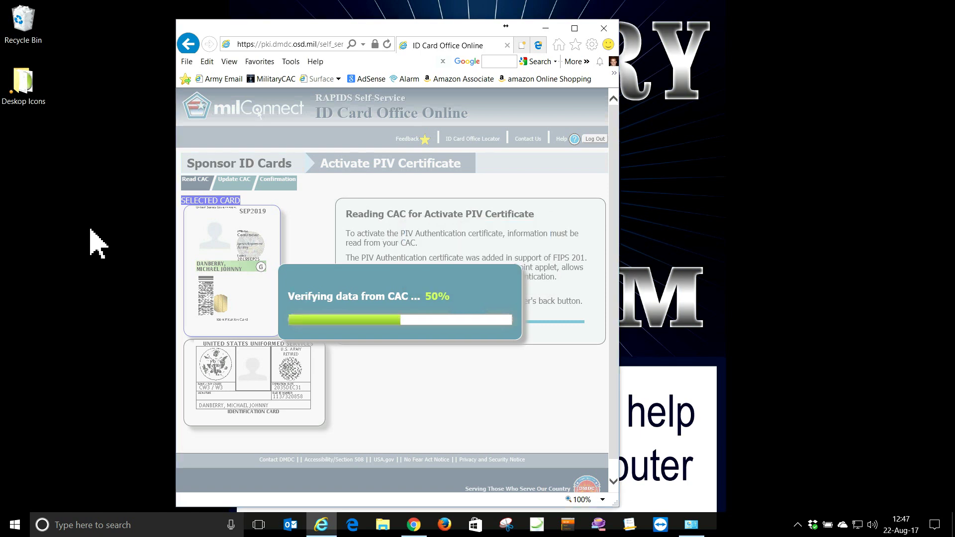
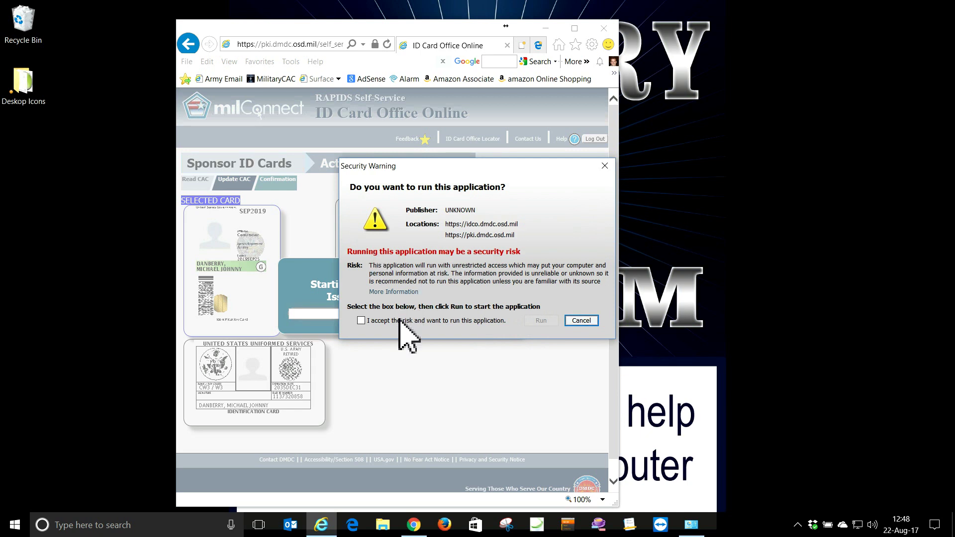
# Accept the risk and let the card-update application run so it reaches the TCD User Portal
pyautogui.click(540, 321)
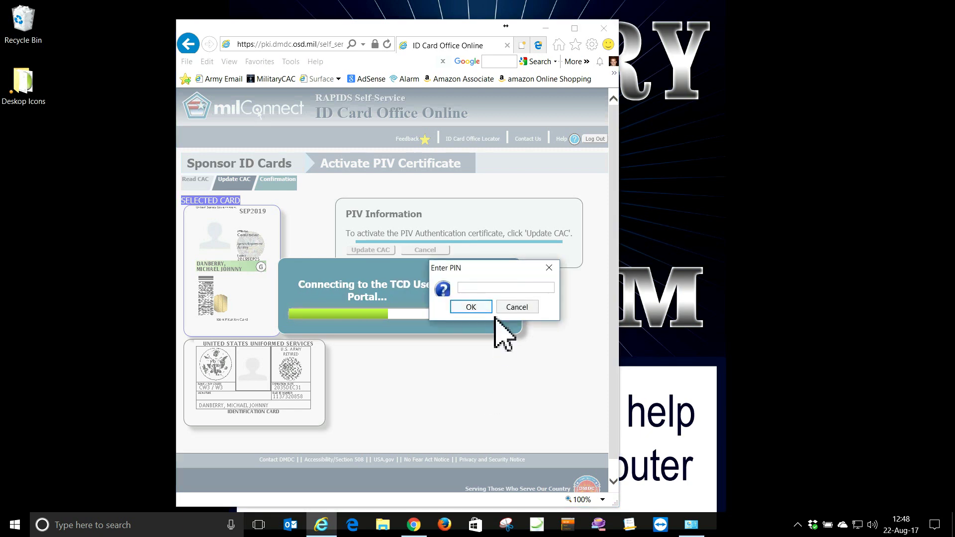
# Enter the CAC PIN in the Enter PIN dialog and submit it
pyautogui.write('*')
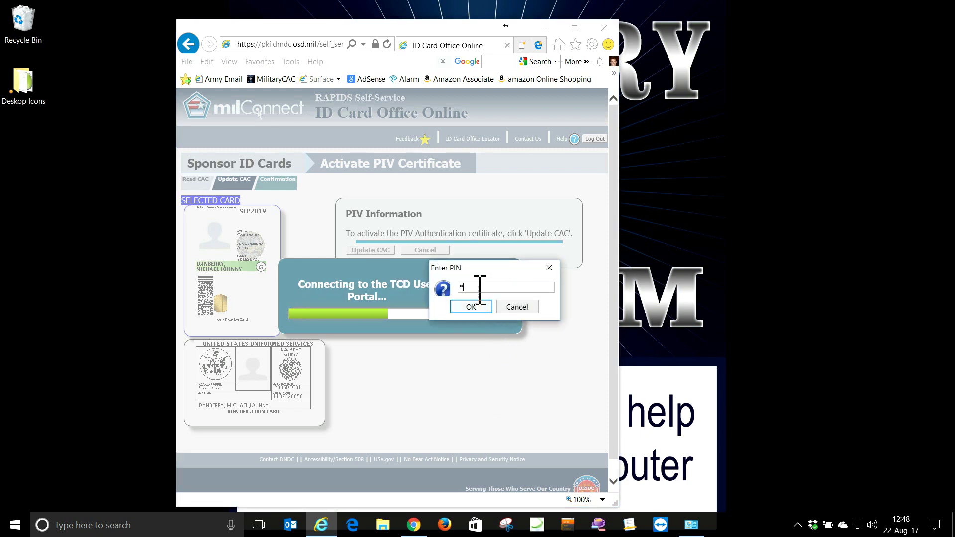
pyautogui.press('BackSpace')
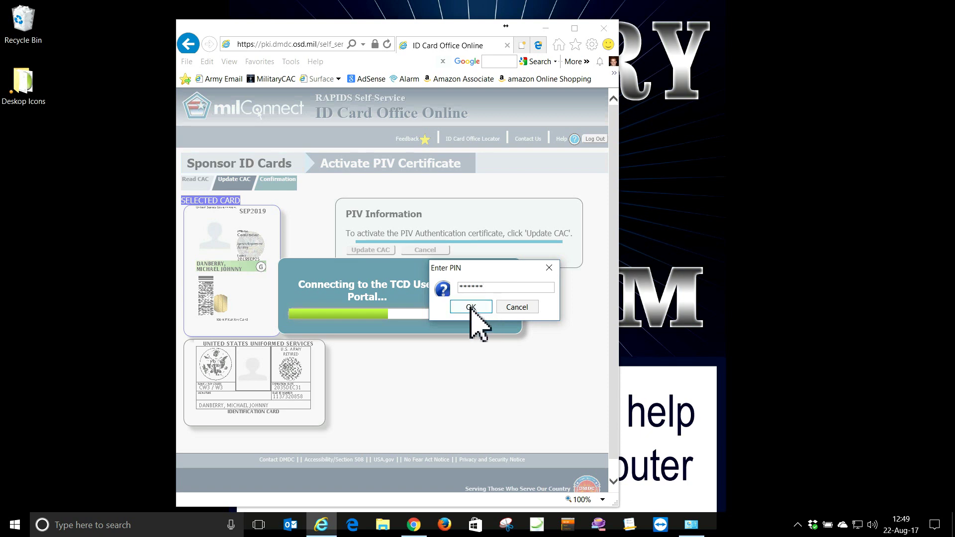
pyautogui.click(471, 307)
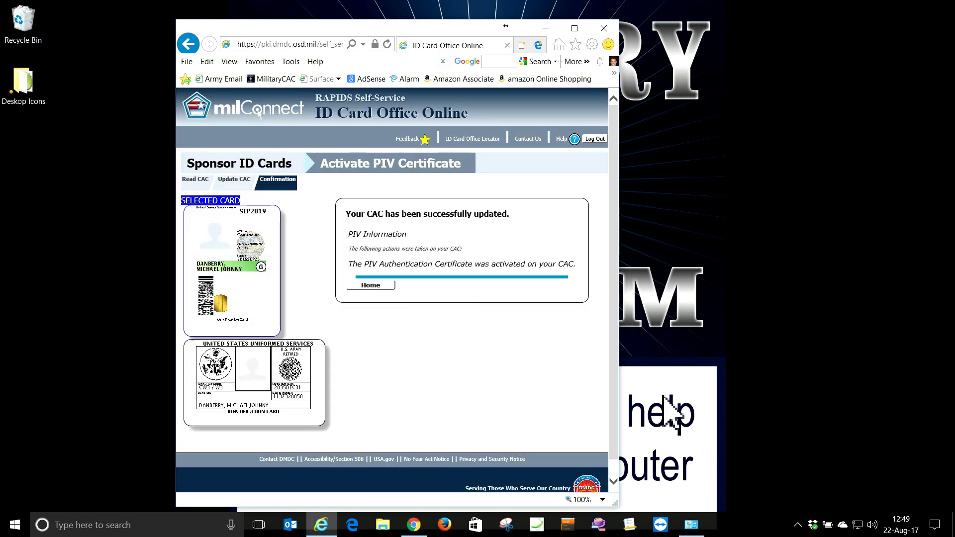
# After the CAC update confirmation appears, show the hidden system-tray icons
pyautogui.click(798, 525)
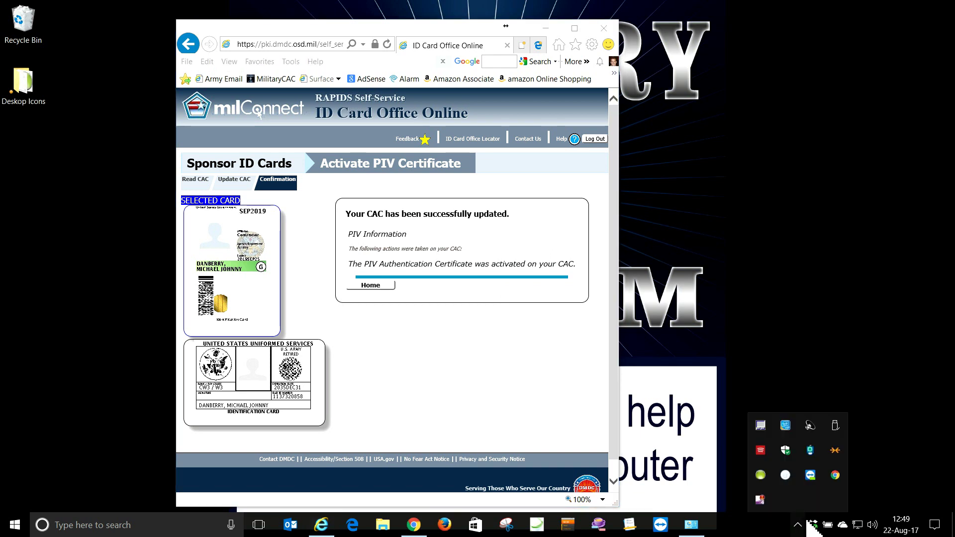
# Confirm ActivClient lists ID, Signature, Encryption and Authentication certificates, then return milConnect to CAC Maintenance
pyautogui.doubleClick(810, 450)
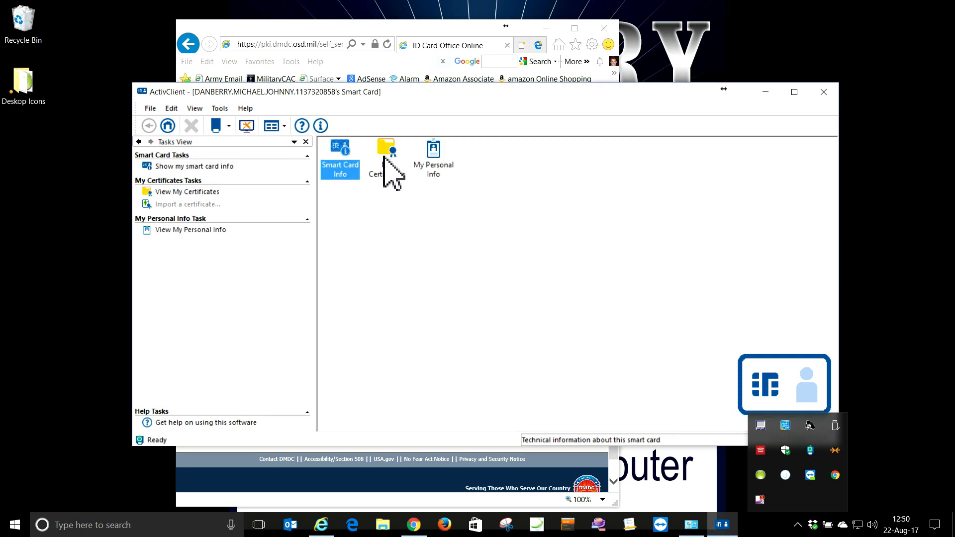
pyautogui.doubleClick(386, 154)
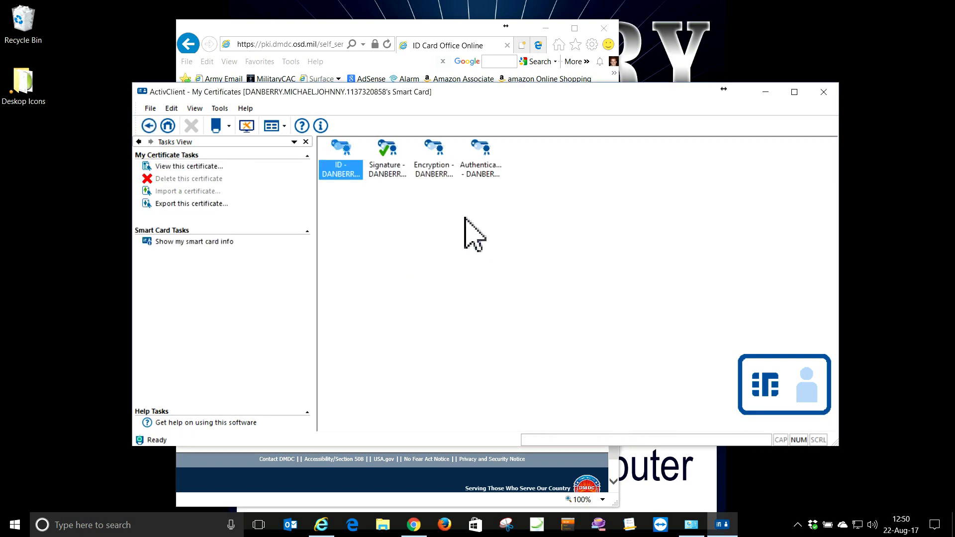
pyautogui.moveTo(443, 92); pyautogui.dragTo(432, 213)
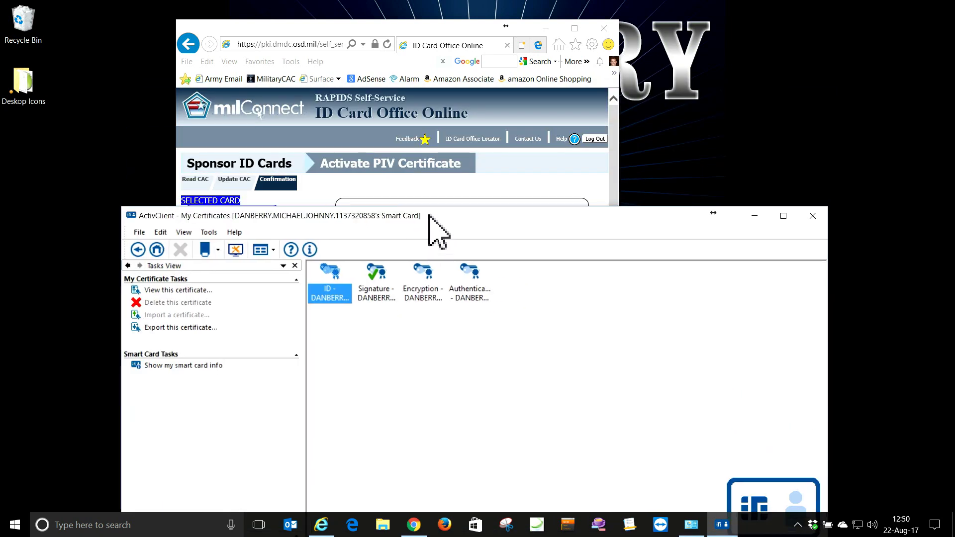
pyautogui.click(420, 30)
pyautogui.click(370, 287)
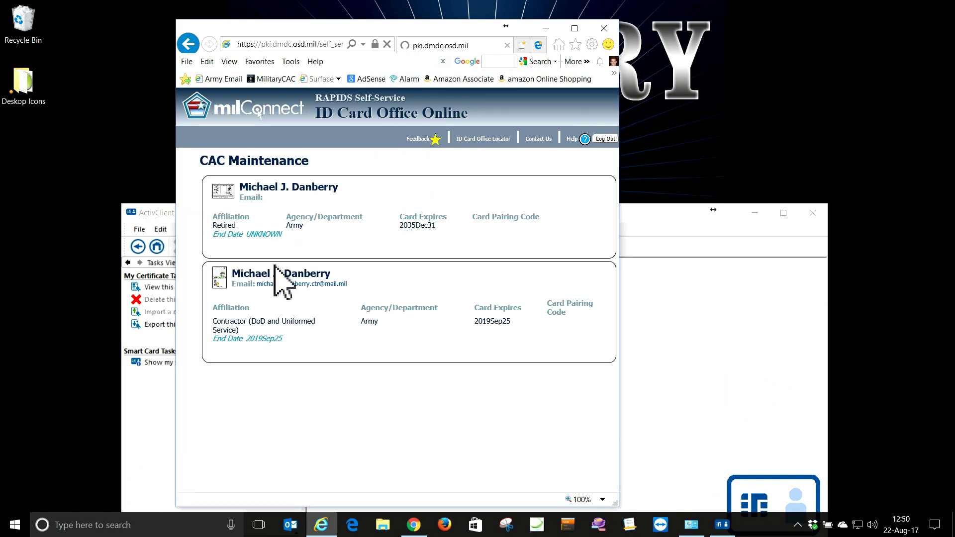